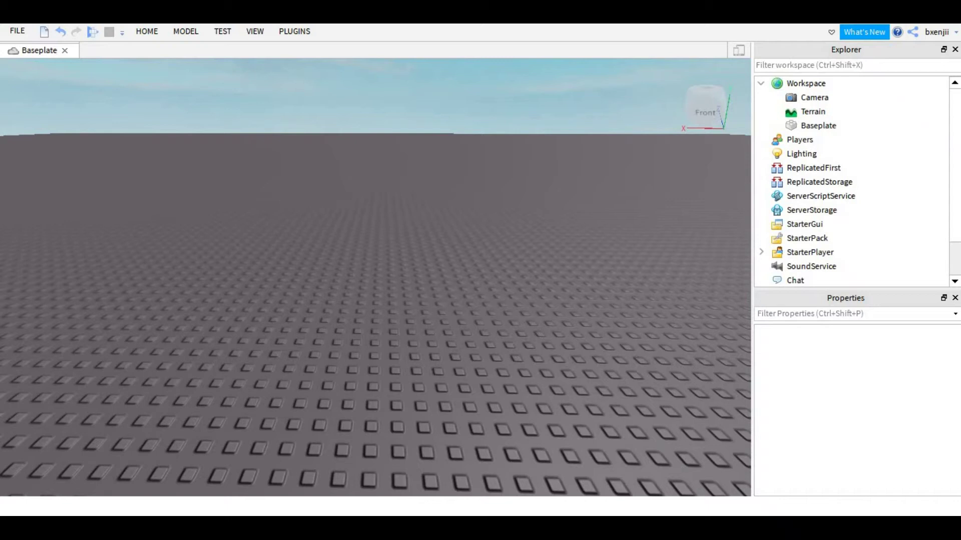
Step: Open the Load Character plugin and replace the sample name with the user's avatar username
left_click(306, 33)
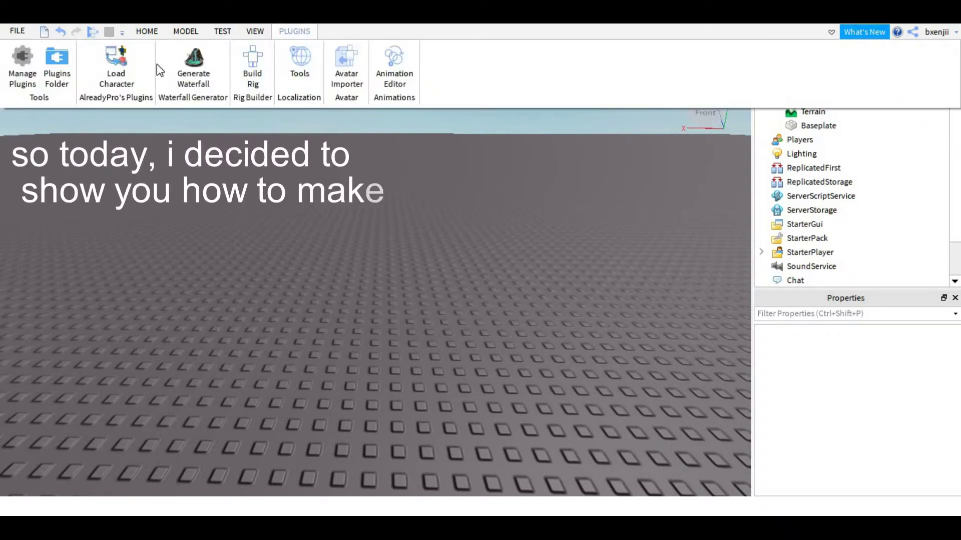
left_click(129, 72)
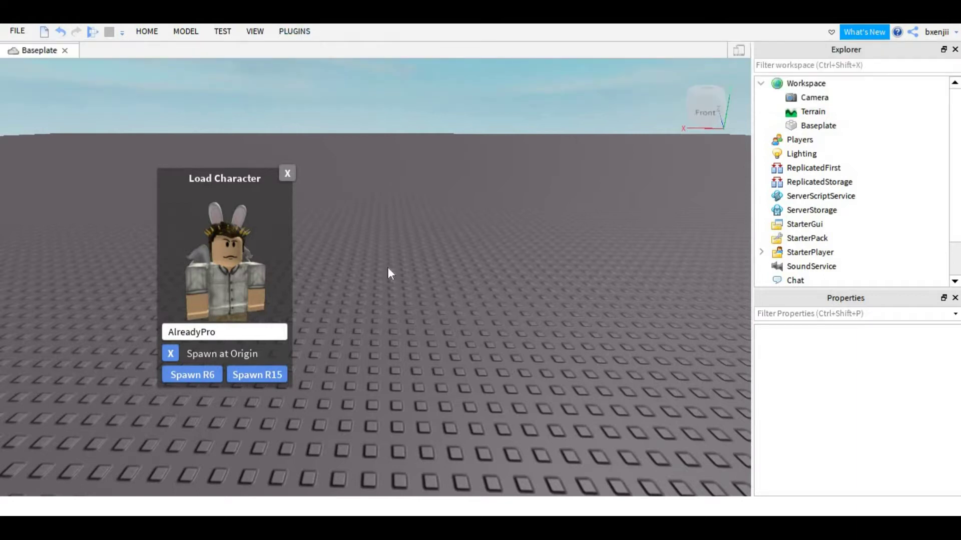
key("BackSpace")
key("BackSpace")
key("BackSpace")
key("BackSpace")
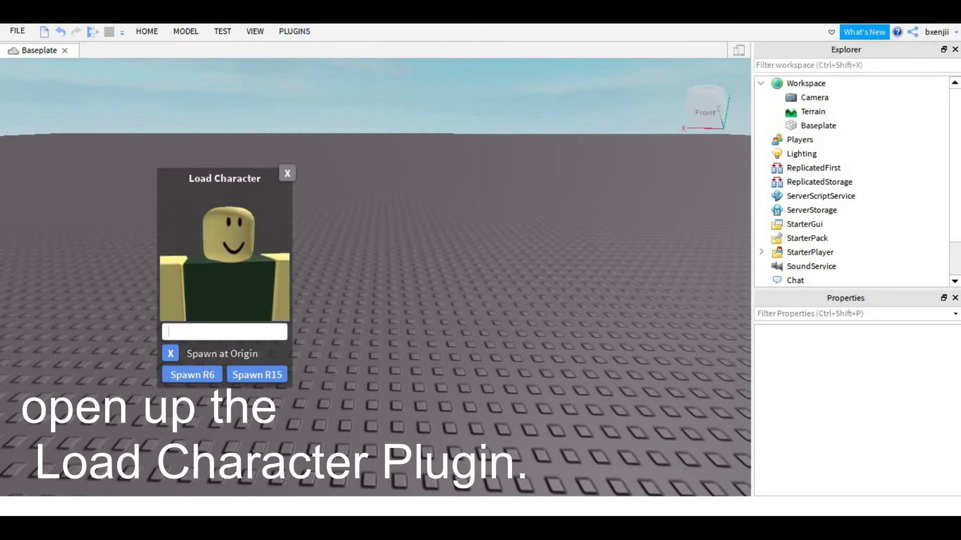
key("BackSpace")
key("BackSpace")
key("BackSpace")
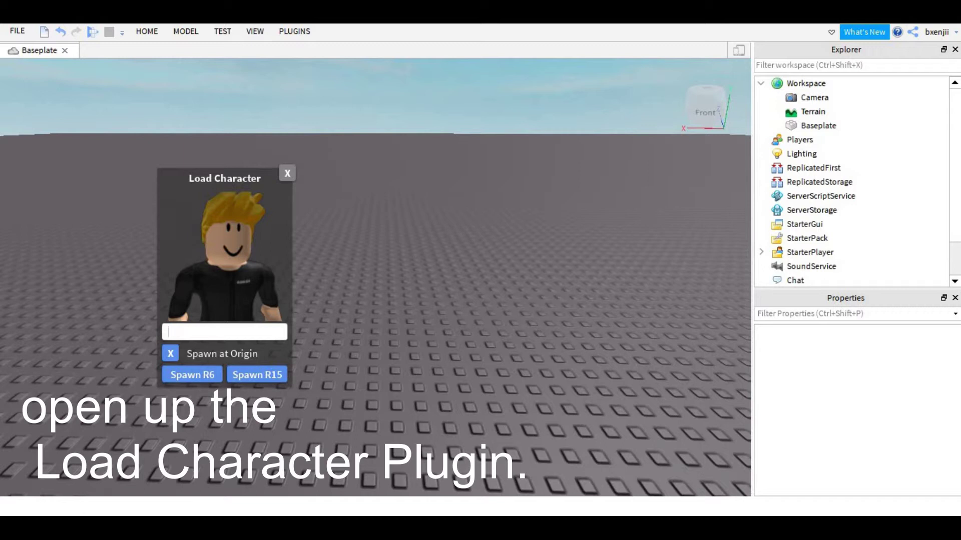
type("bxenjii")
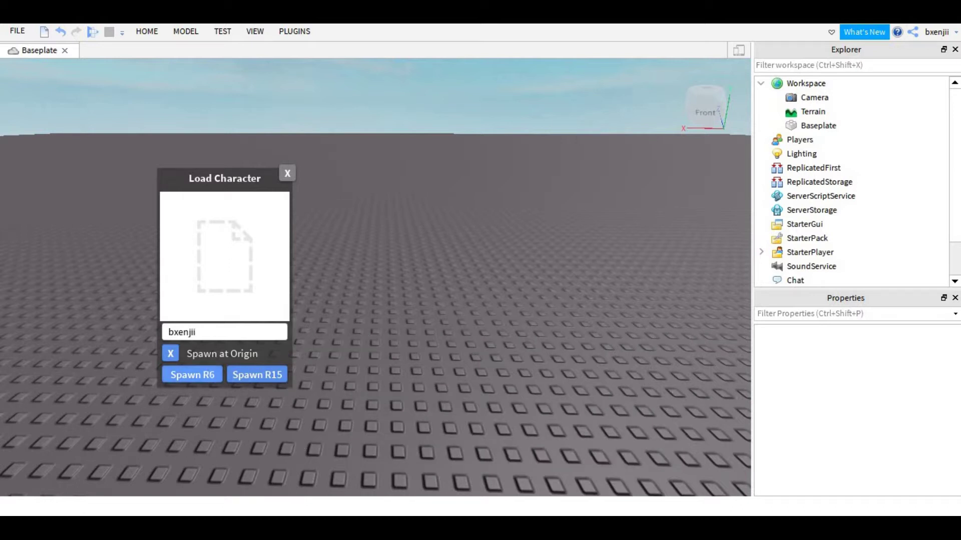
Step: Spawn the loaded avatar into the workspace as an R6 character
left_click(193, 375)
left_click(287, 173)
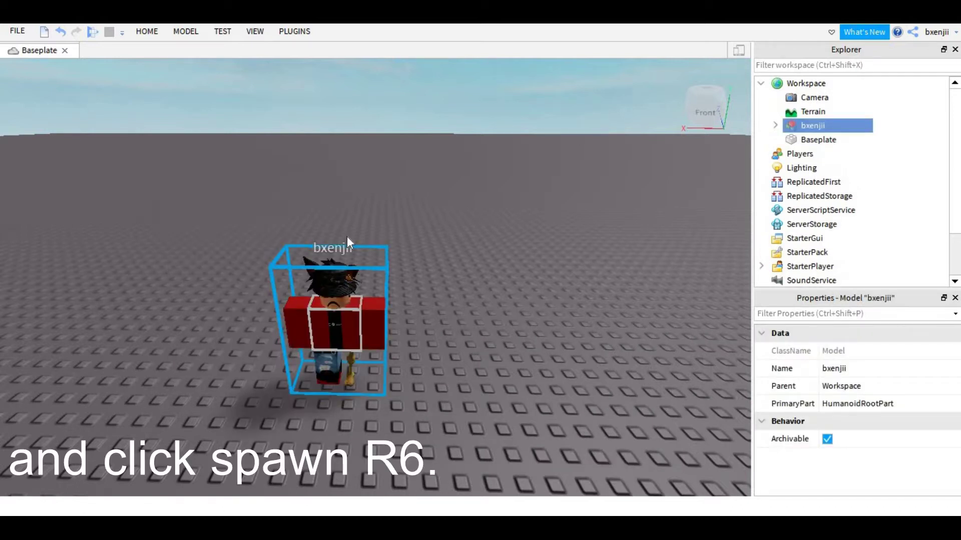
scroll(470, 365, "up", 3)
scroll(470, 364, "down", 4)
scroll(471, 364, "up", 4)
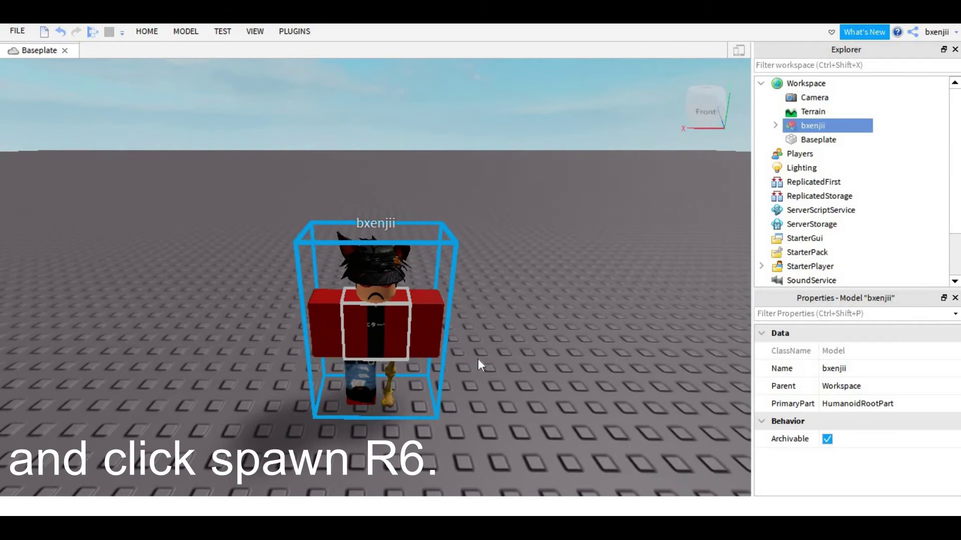
Step: With the Rotate tool, select the avatar's Left Arm and rotate it into a new pose
left_click(148, 32)
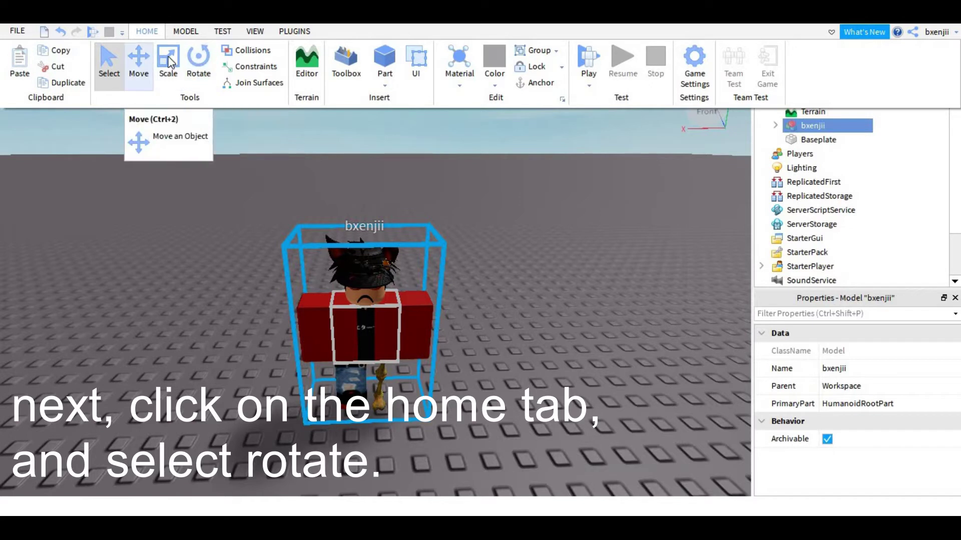
left_click(199, 60)
left_click(147, 32)
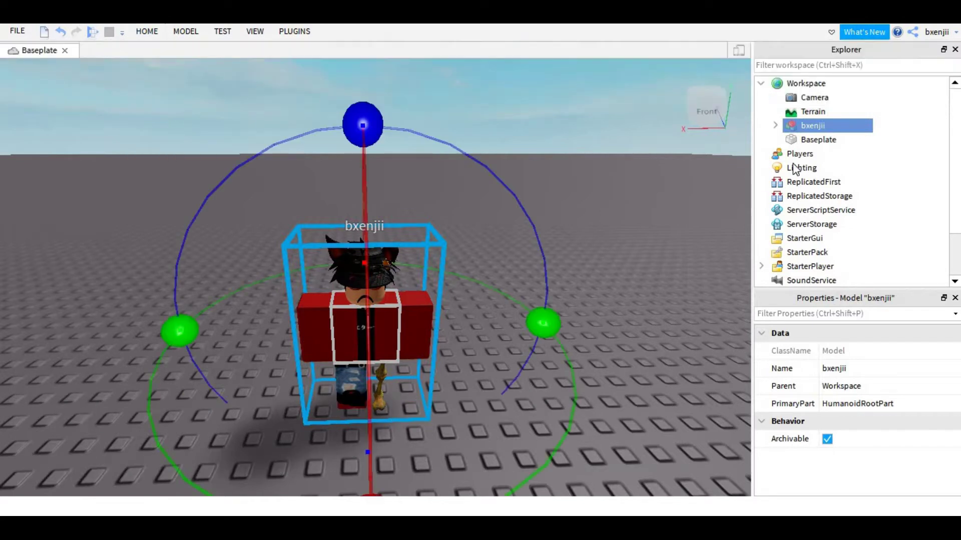
left_click(774, 125)
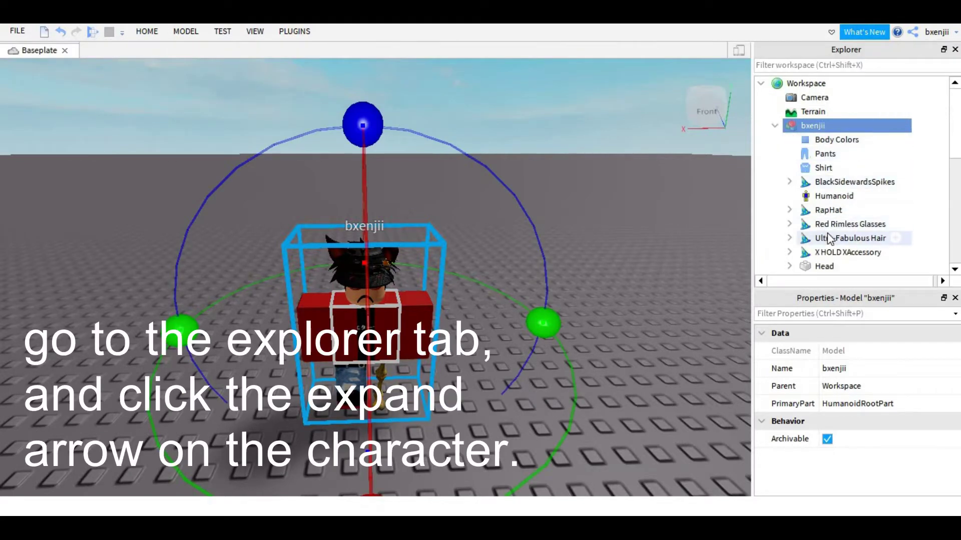
scroll(835, 255, "down", 1)
left_click(833, 253)
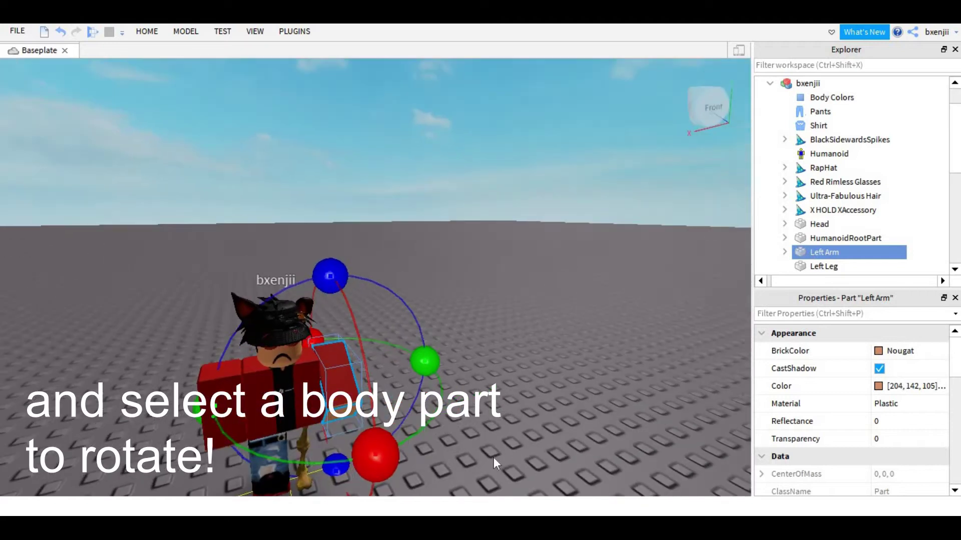
left_click_drag(369, 412, 266, 212)
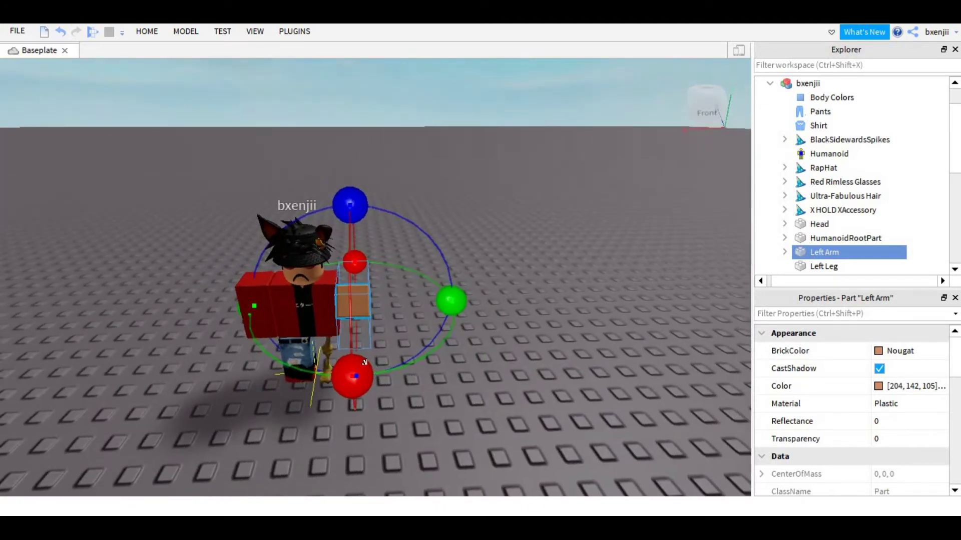
left_click_drag(354, 376, 368, 255)
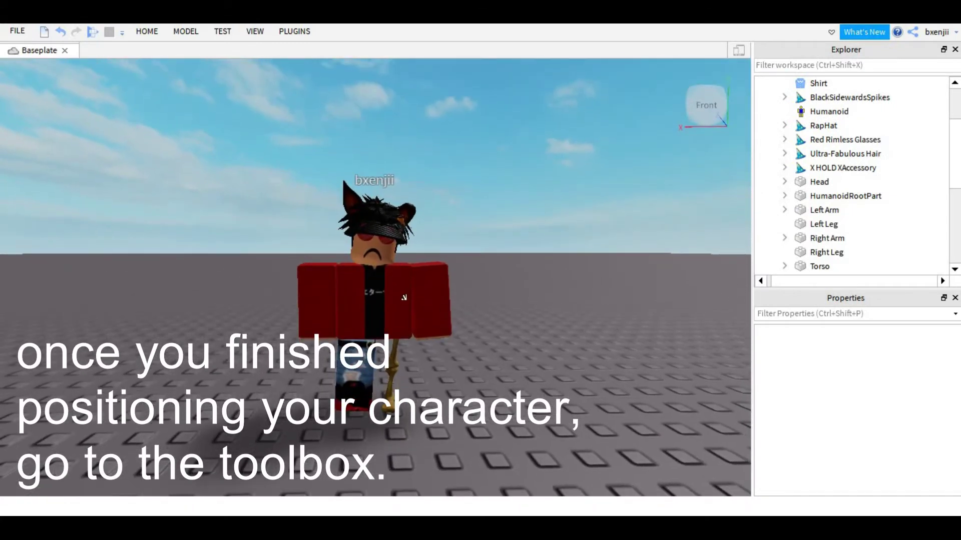
Step: Clear the avatar model's Name property to hide its name tag, then close Explorer and Properties
left_click(405, 297)
left_click(857, 368)
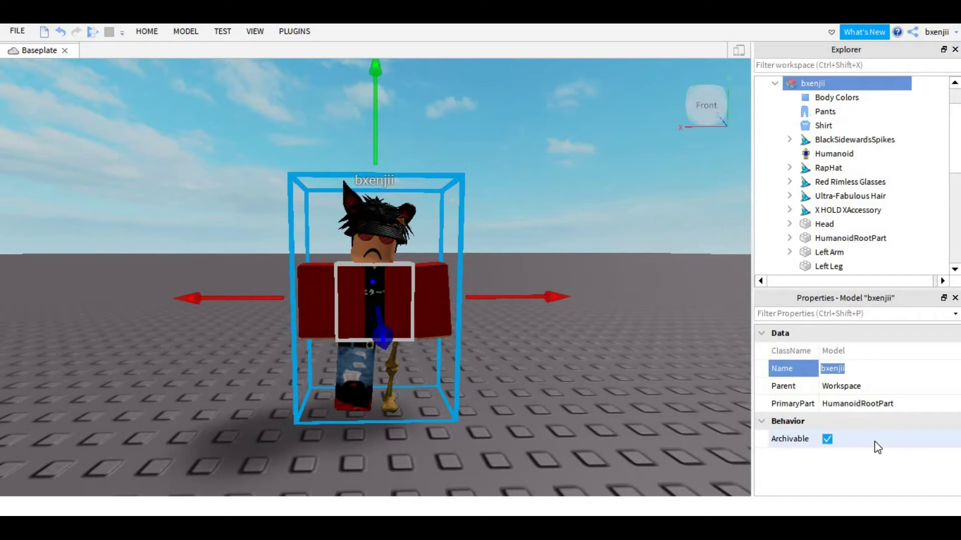
key("BackSpace")
key("Return")
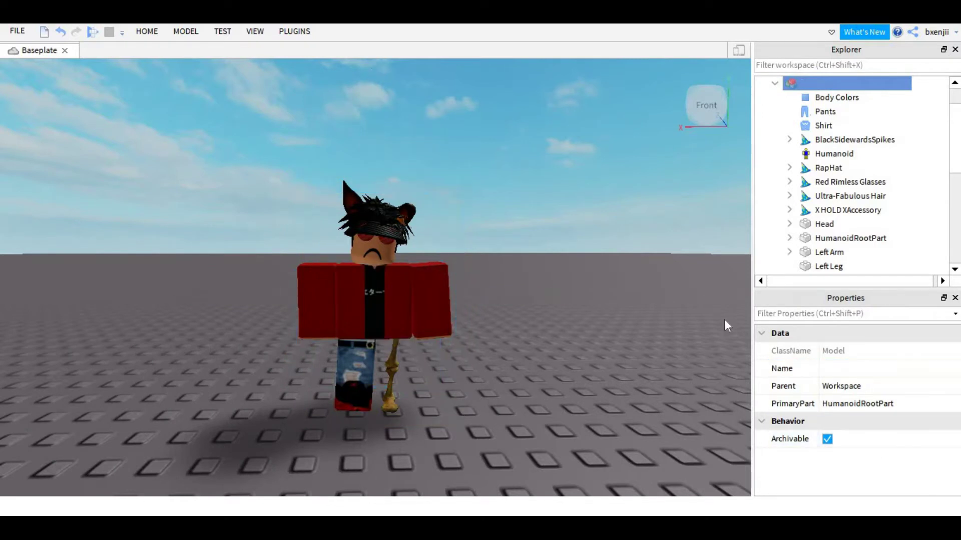
left_click(727, 325)
left_click(955, 50)
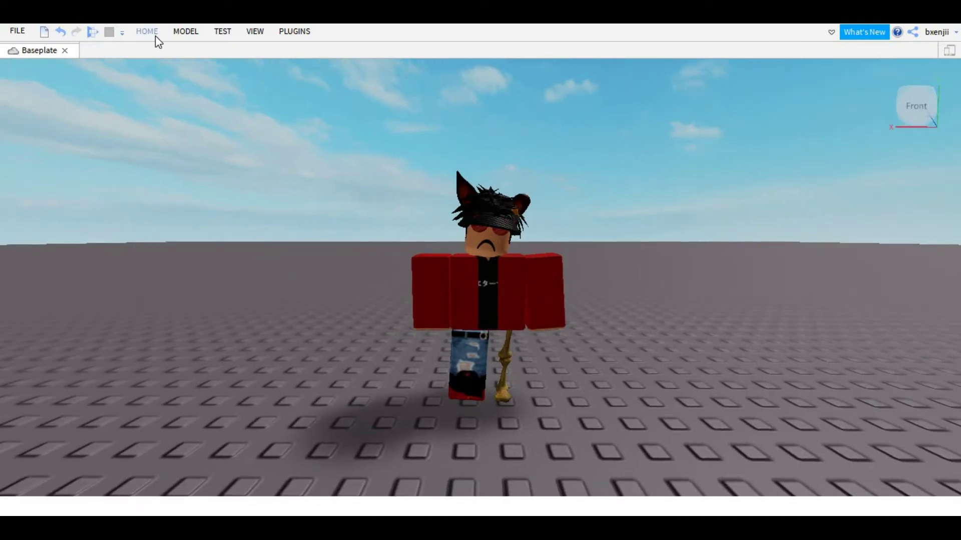
Step: Pin the HOME ribbon open and search the Toolbox for 'green screen' models
left_click(150, 32)
left_click(346, 64)
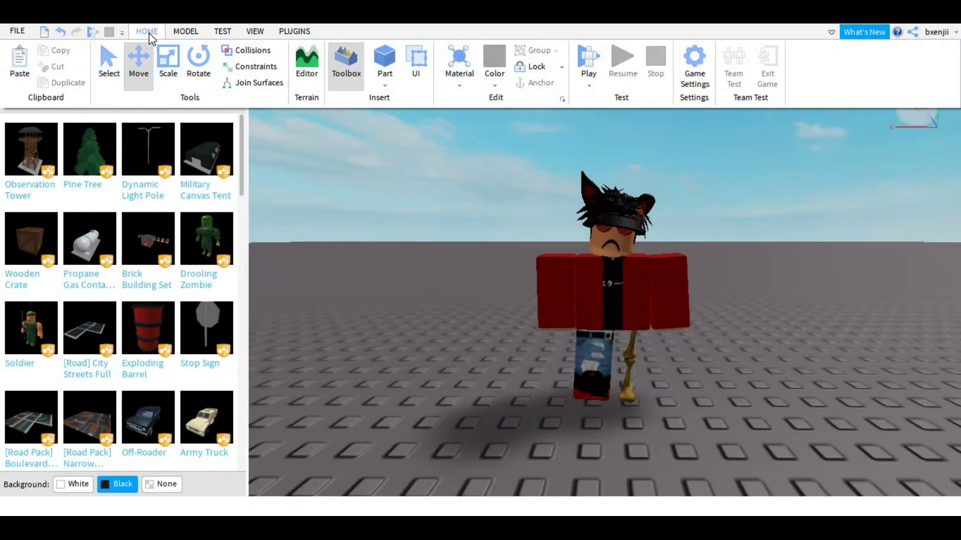
left_click(150, 32)
double_click(147, 31)
left_click(130, 165)
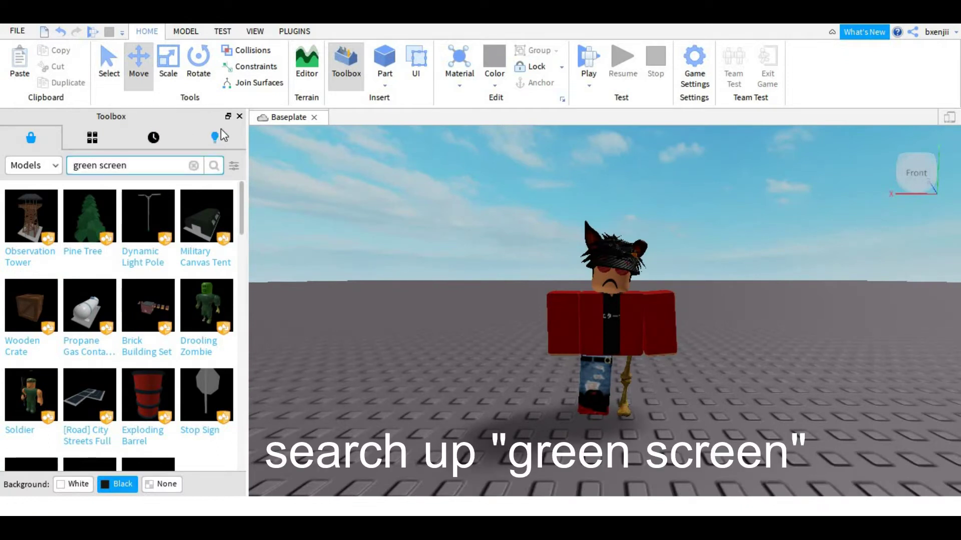
key("Return")
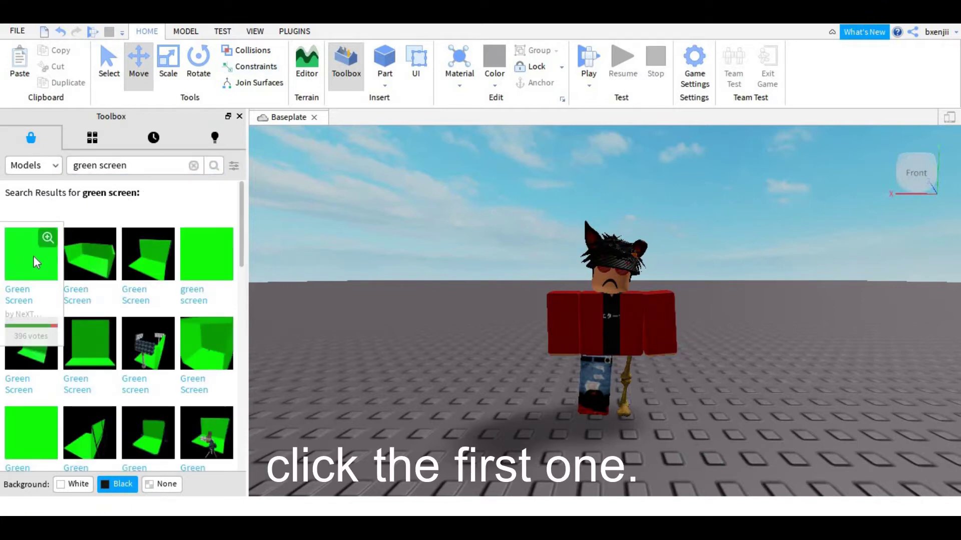
Step: Insert the first green screen model and bring back the Explorer and Properties panels
left_click(38, 260)
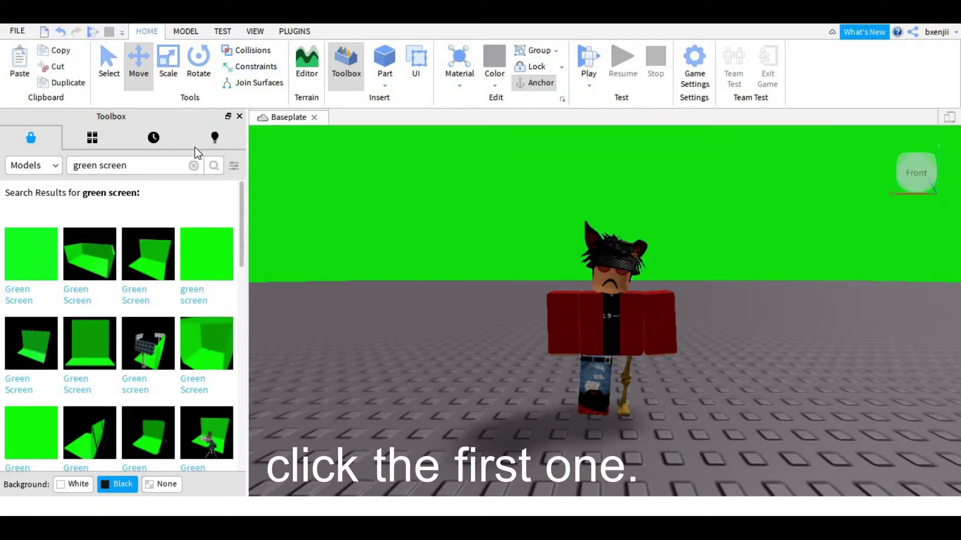
left_click(239, 117)
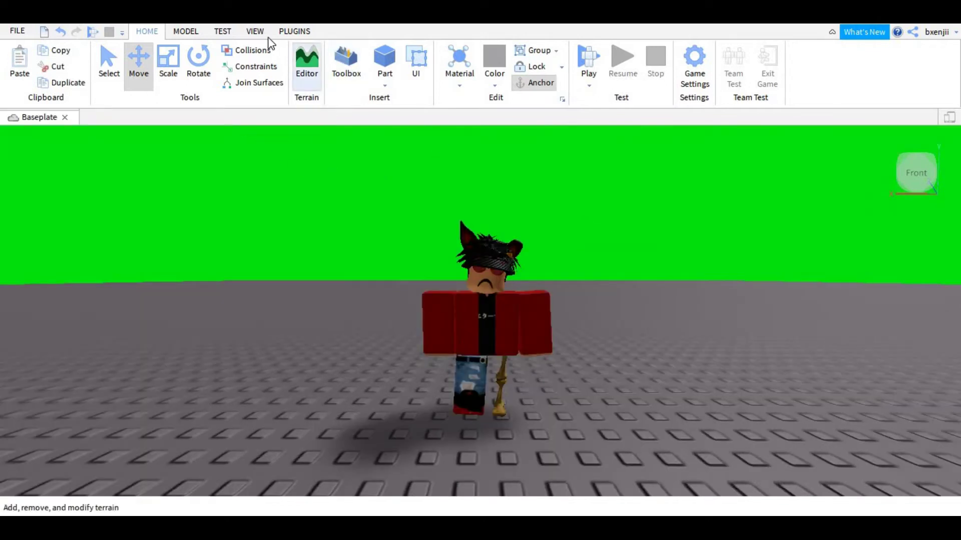
left_click(255, 31)
left_click(23, 62)
left_click(58, 51)
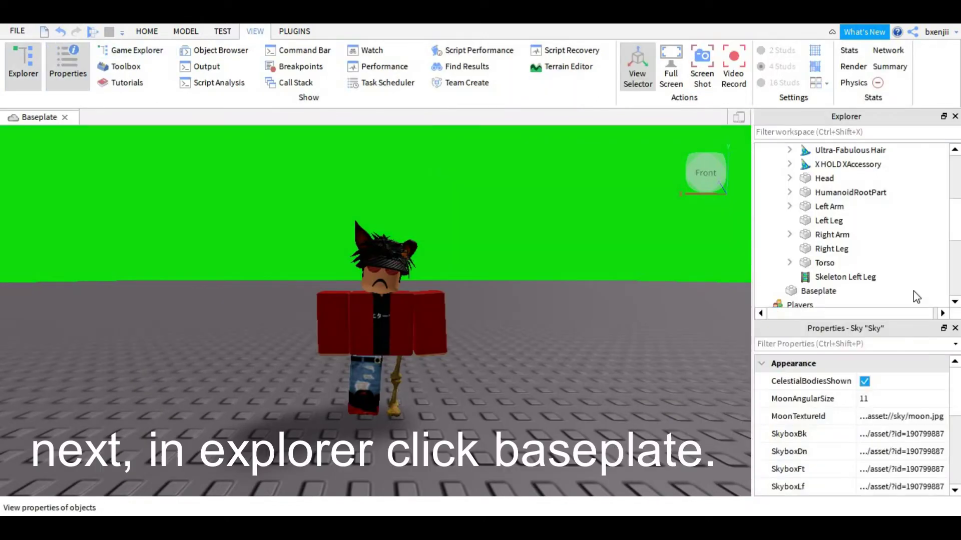
scroll(866, 250, "up", 4)
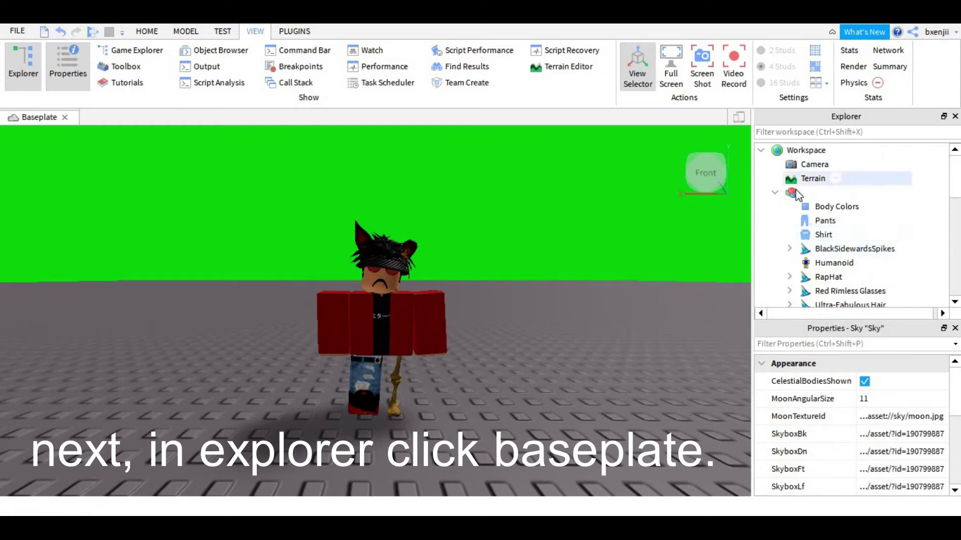
scroll(826, 220, "down", 3)
scroll(825, 261, "down", 1)
Step: Set the Baseplate to Lime green BrickColor with SmoothPlastic material, then close the panels
left_click(818, 277)
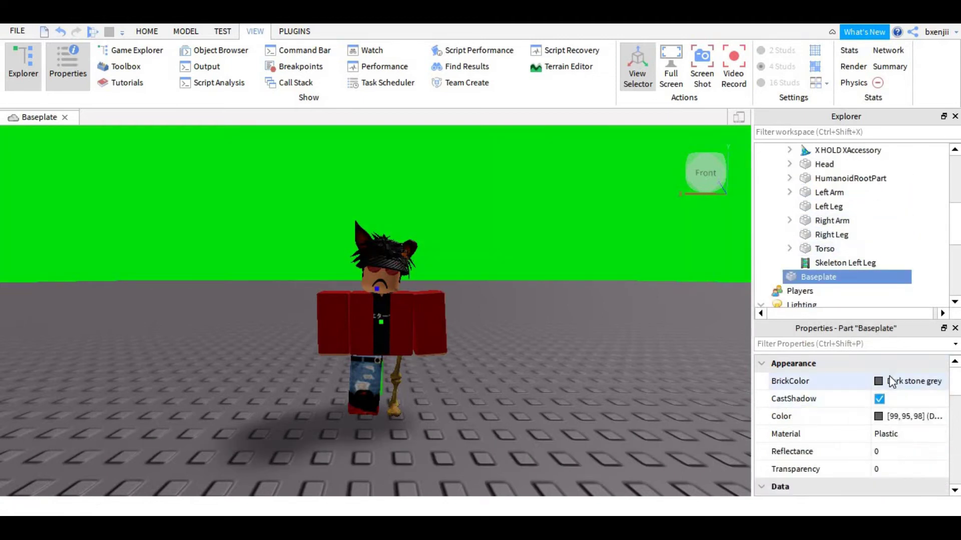
left_click(874, 383)
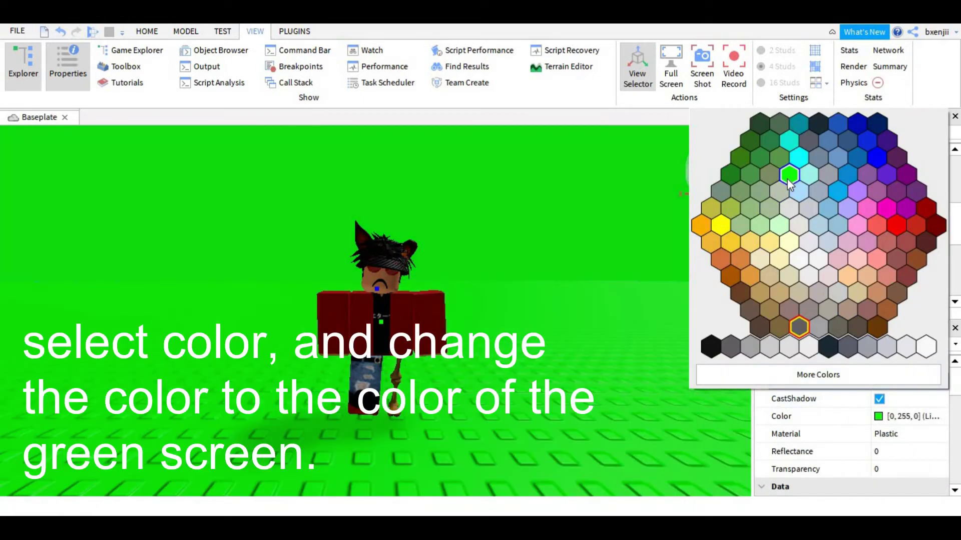
left_click(789, 176)
left_click(898, 434)
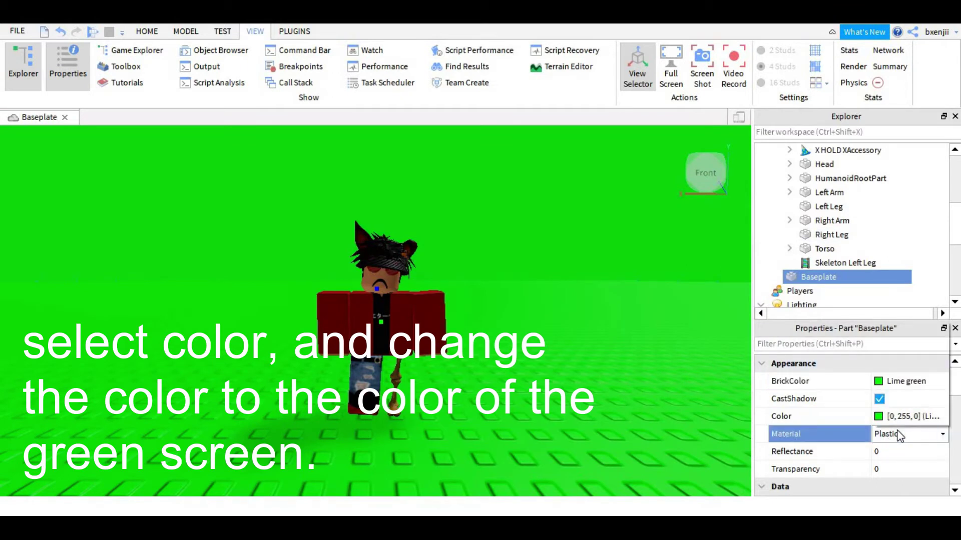
left_click(898, 434)
left_click(900, 399)
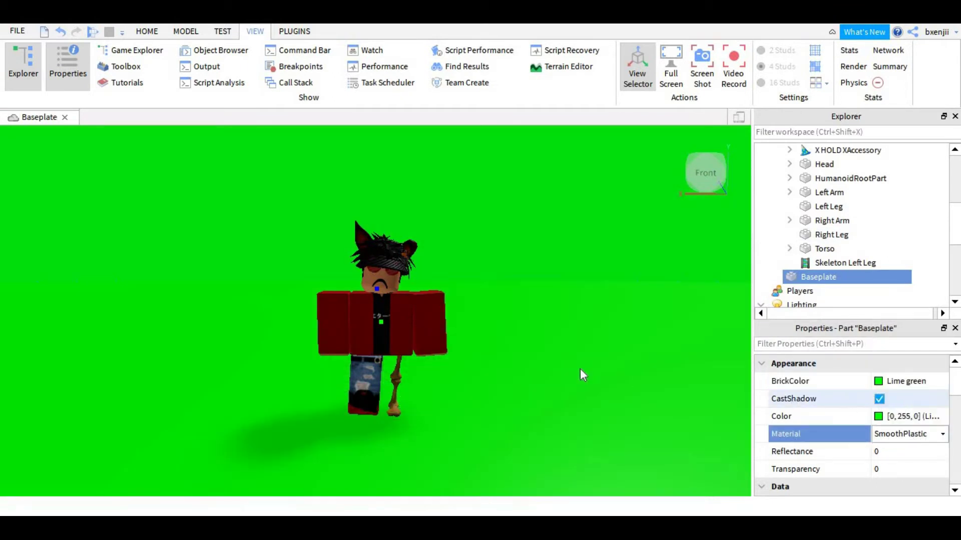
left_click(954, 117)
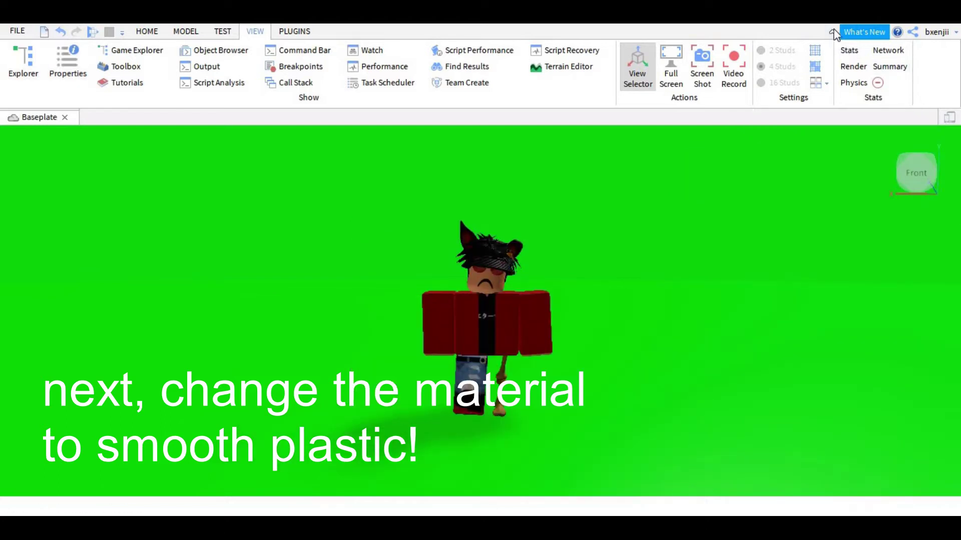
Step: Collapse the ribbon so the 3D view of the avatar fills the window
left_click(832, 32)
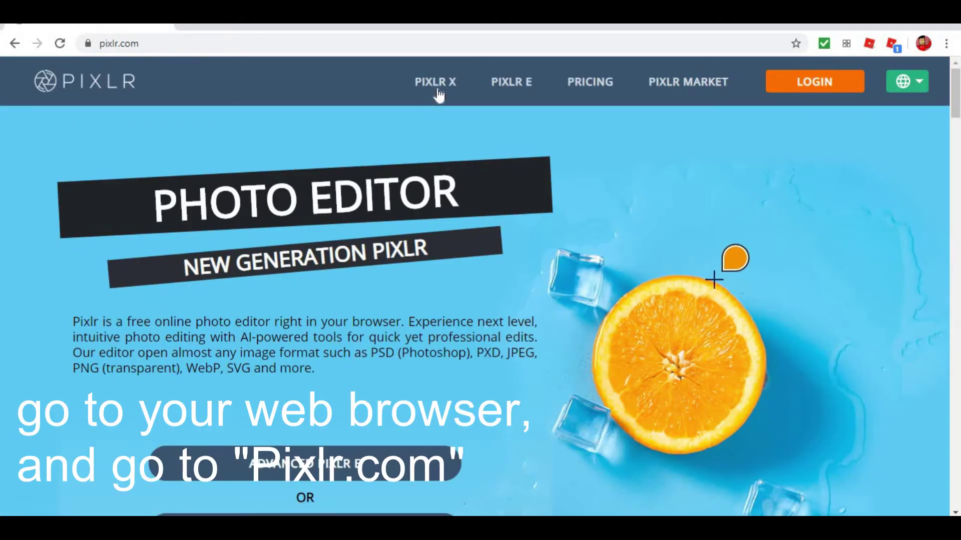
Step: Open Pixlr X and create a new image from the Web 720p (1280×720) preset
left_click(444, 84)
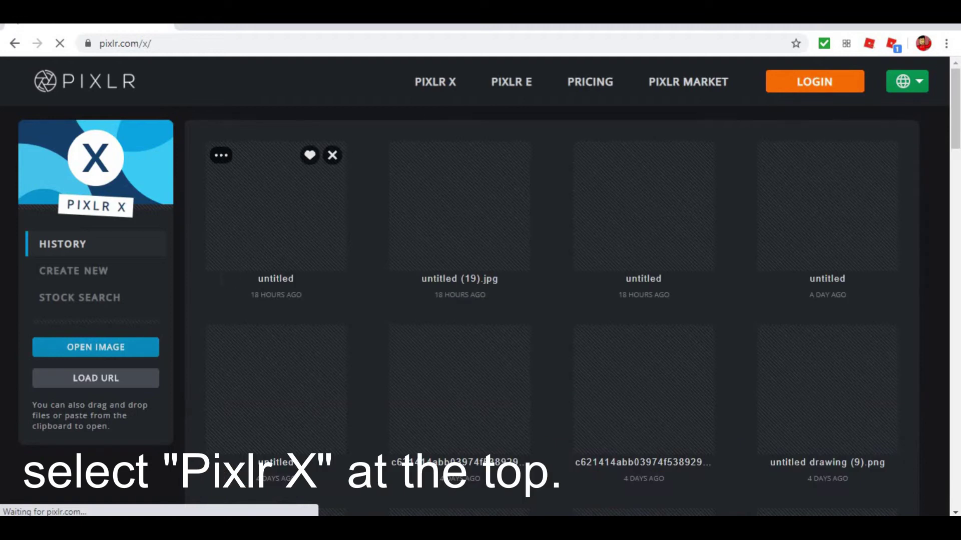
left_click(110, 278)
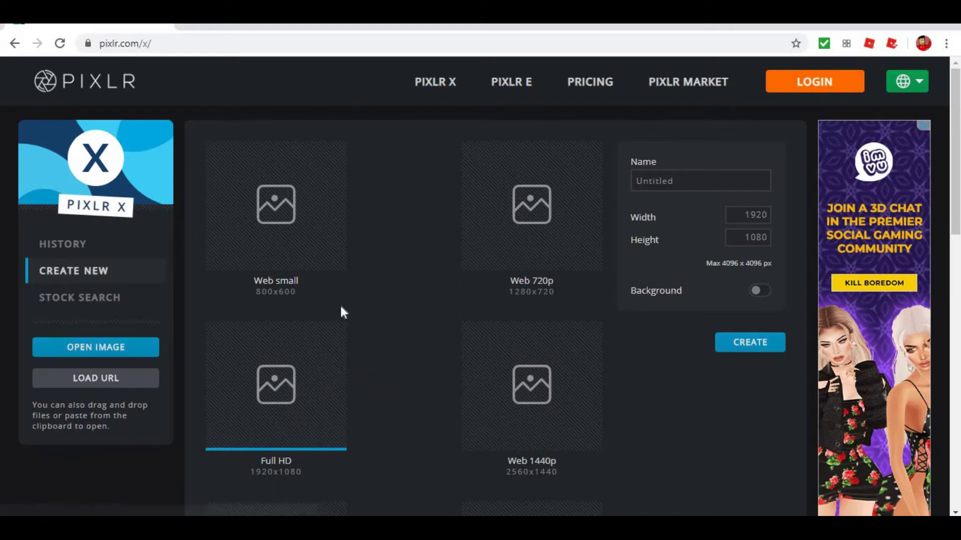
scroll(475, 359, "down", 3)
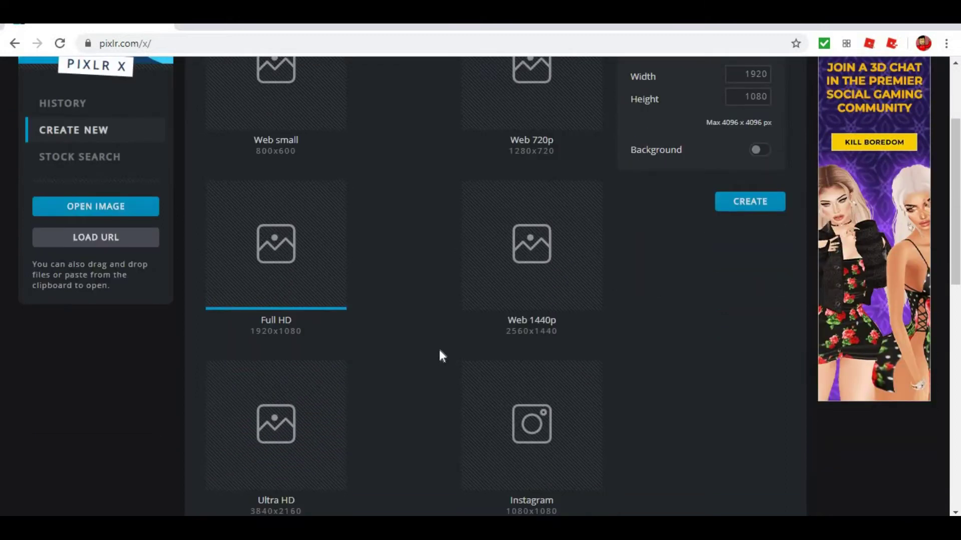
scroll(424, 345, "down", 3)
scroll(424, 345, "up", 1)
scroll(425, 343, "down", 1)
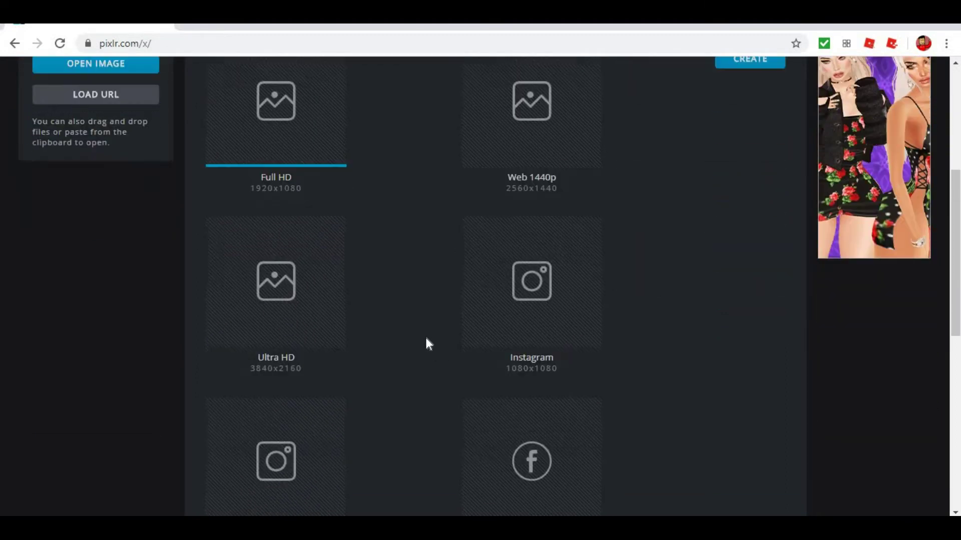
scroll(425, 335, "down", 1)
scroll(426, 343, "up", 5)
left_click(592, 289)
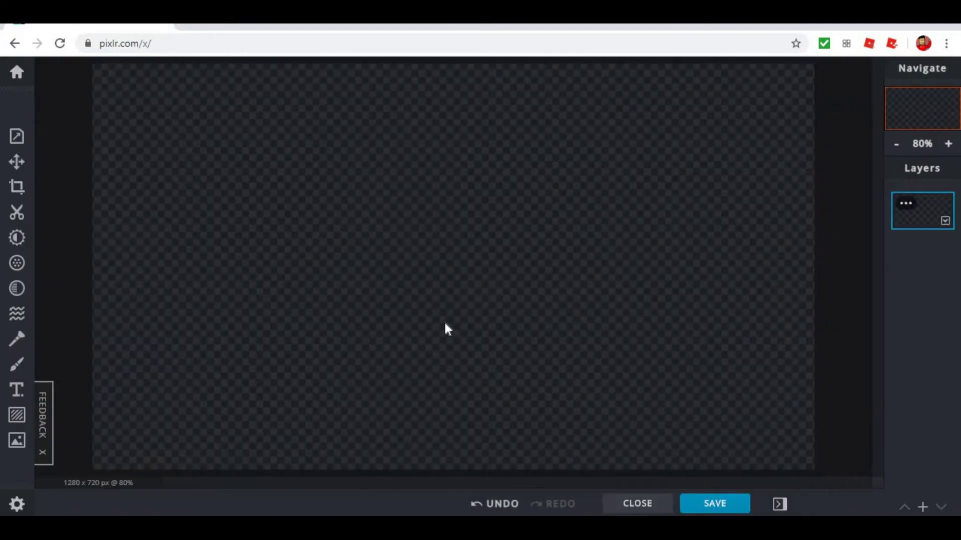
Step: Replace it with a blank Web small 800×600 image and paste in the avatar screenshot
left_click(17, 82)
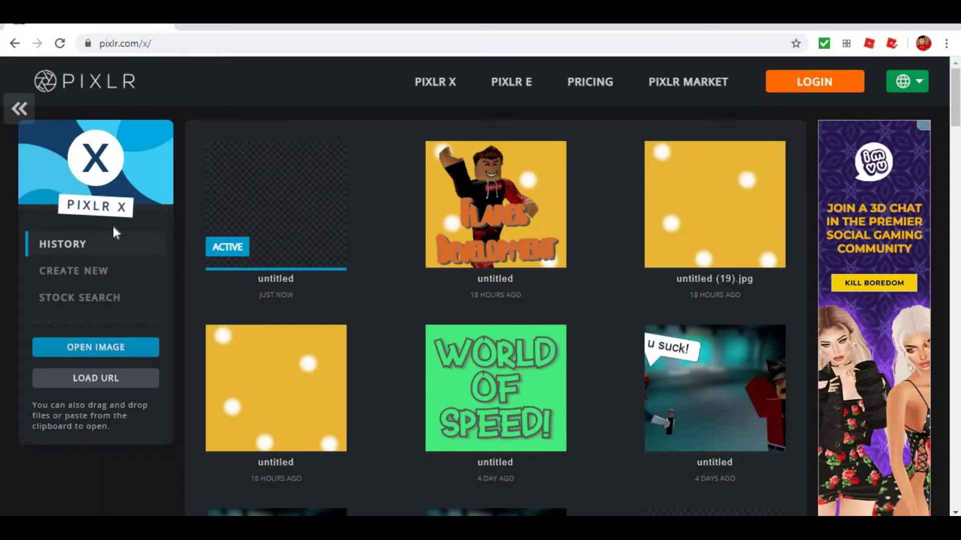
left_click(105, 273)
left_click(284, 231)
left_click(742, 345)
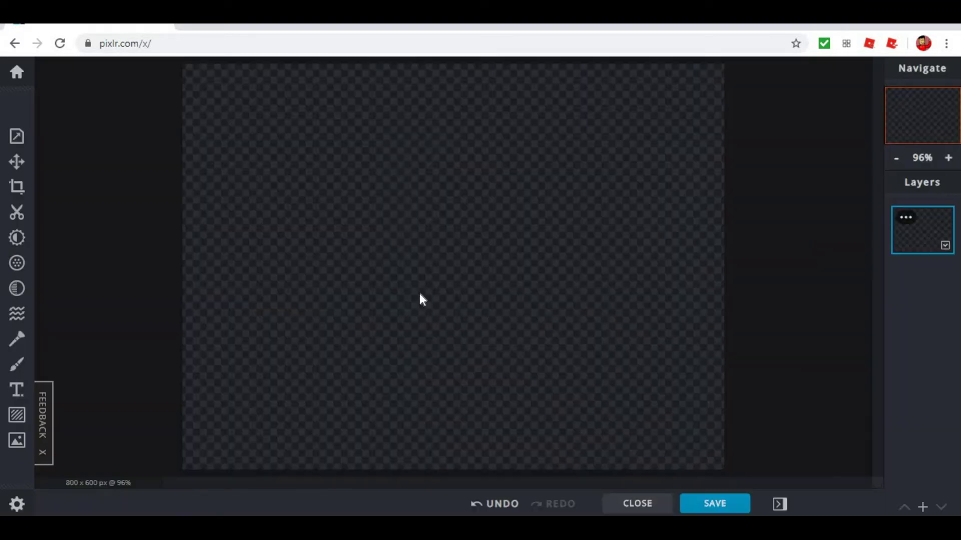
key("ctrl+v")
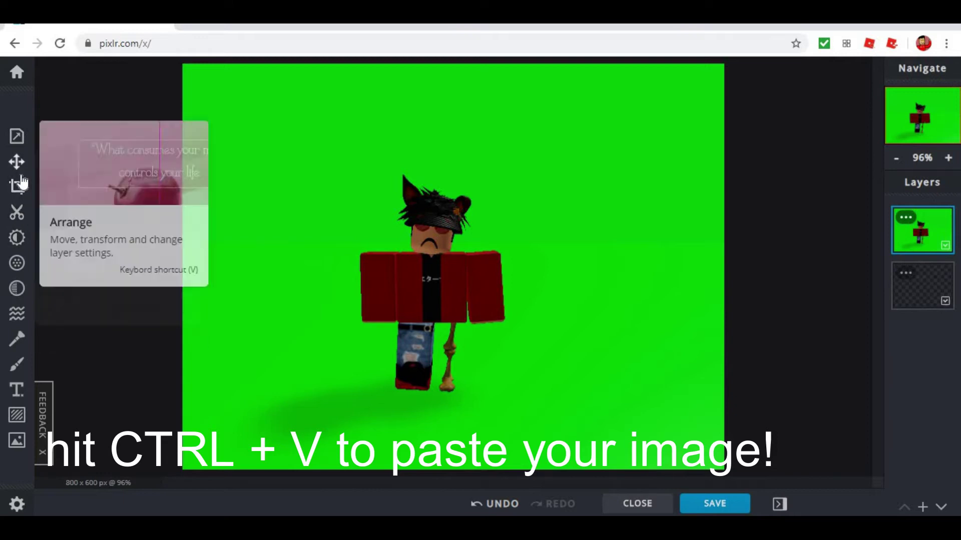
Step: Use Magic Cutout in Remove mode on the green background, under the feet and bottom-right corner
left_click(16, 212)
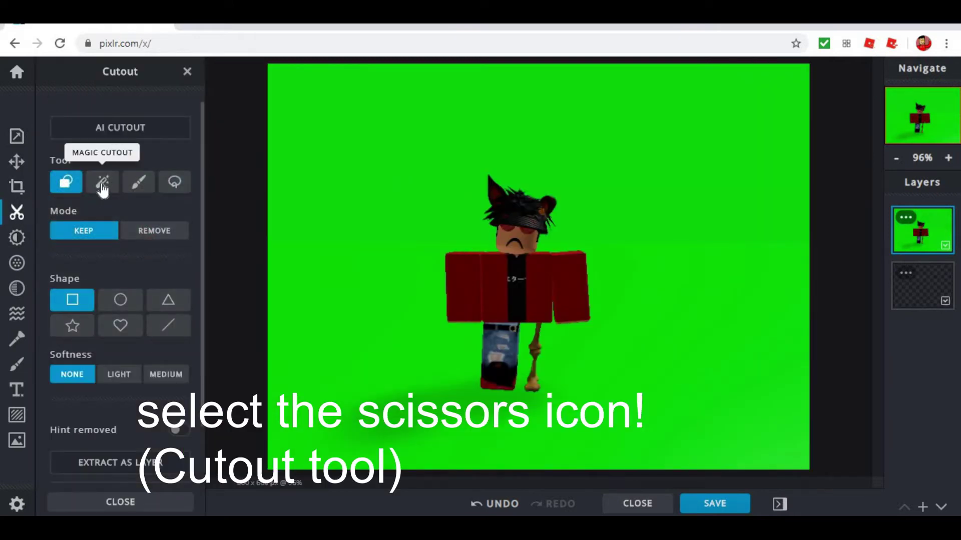
left_click(103, 182)
left_click(664, 259)
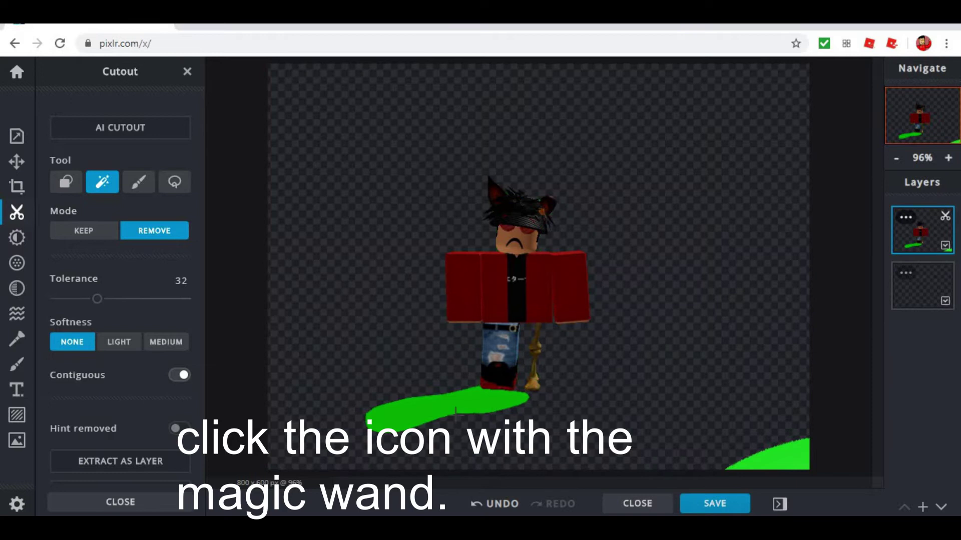
left_click(472, 404)
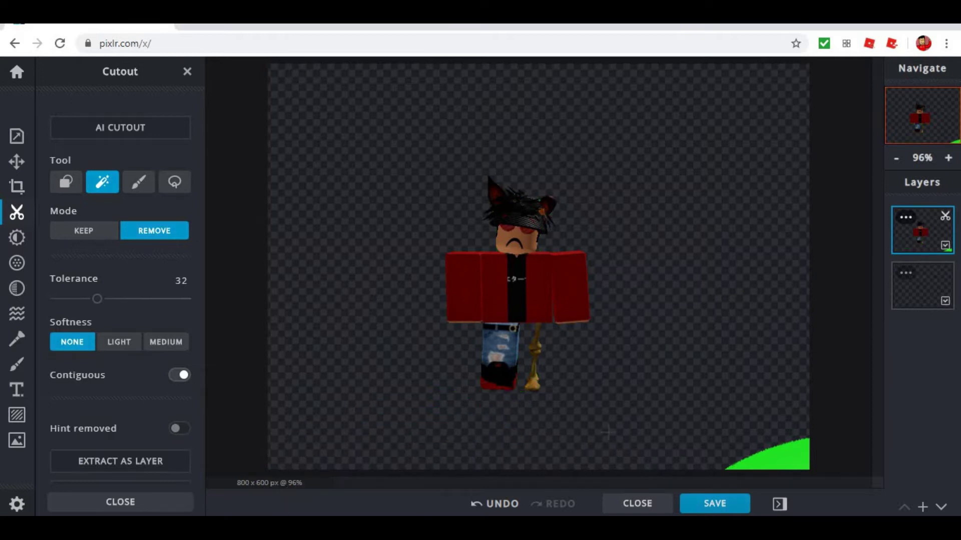
left_click(781, 461)
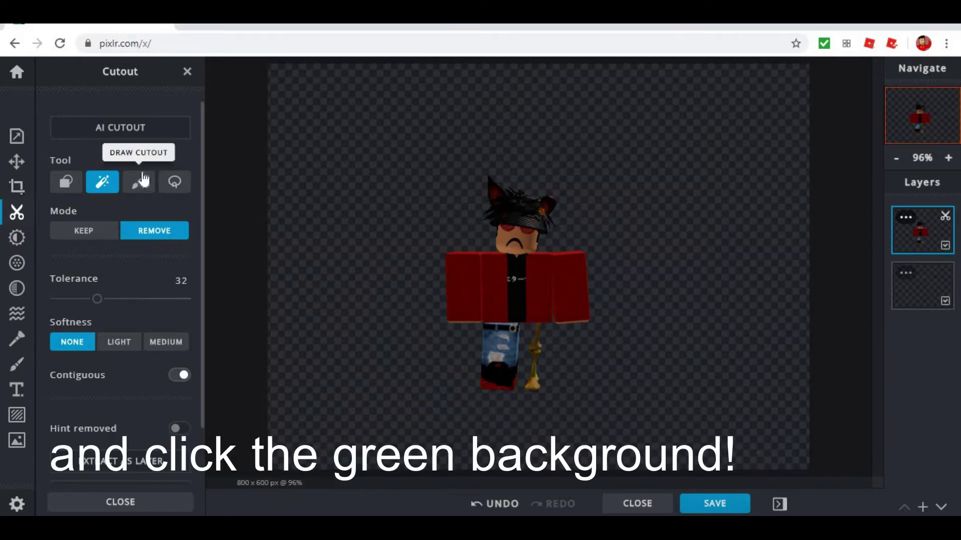
Step: Touch up leftover edges near the hair with a smaller Draw Cutout brush and finish the cutout
left_click(138, 182)
left_click_drag(759, 452, 776, 450)
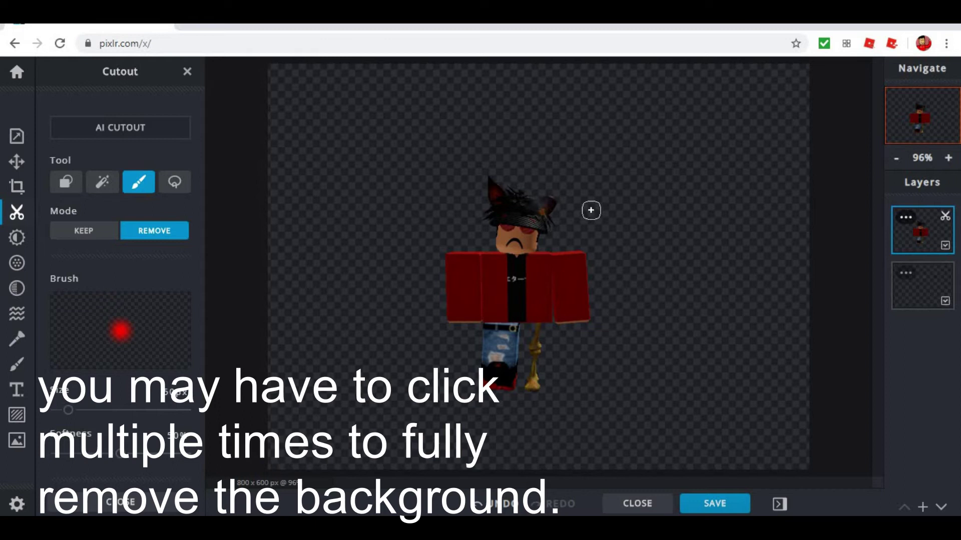
left_click(495, 503)
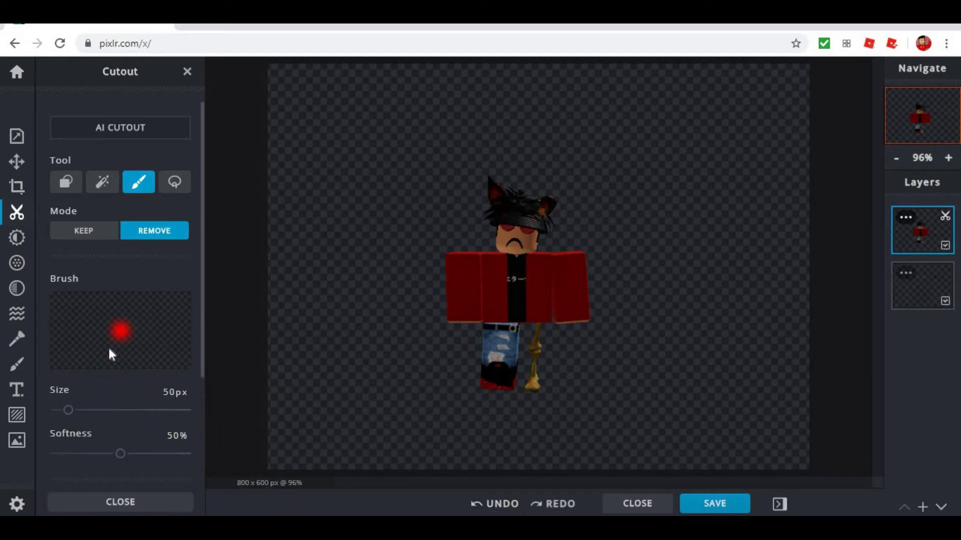
left_click_drag(68, 410, 56, 410)
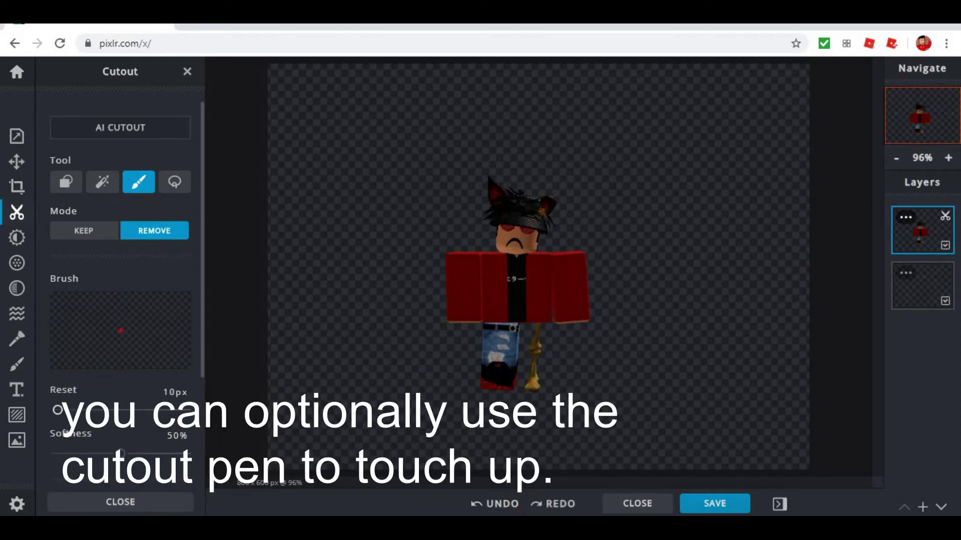
left_click_drag(539, 202, 552, 205)
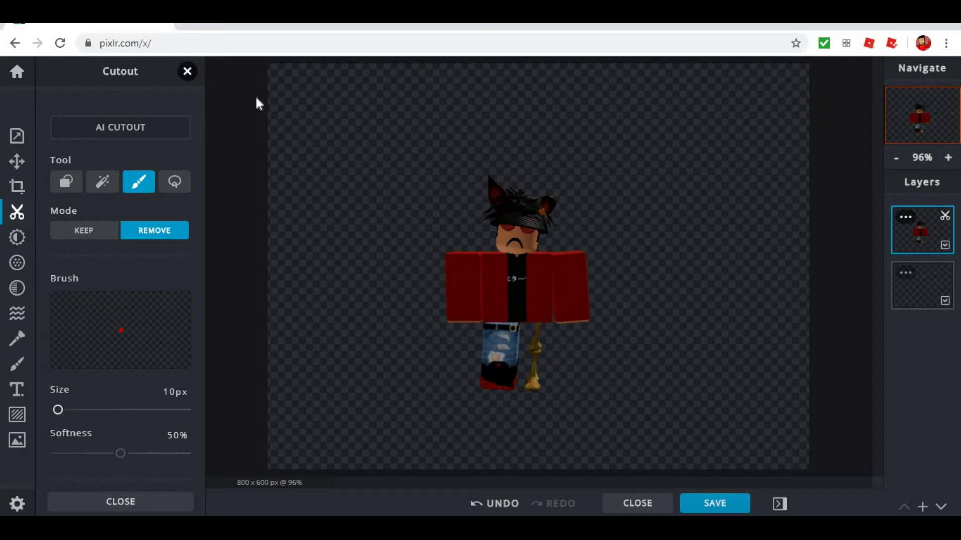
key("Escape")
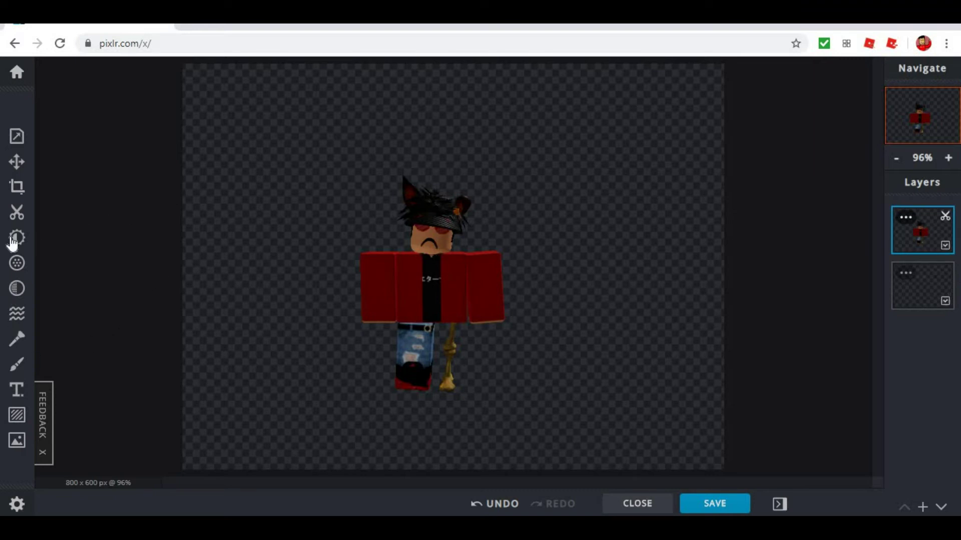
Step: Keep PNG as the format after trying JPG, WEBP and PXD, name the file 'render', and download
left_click(713, 504)
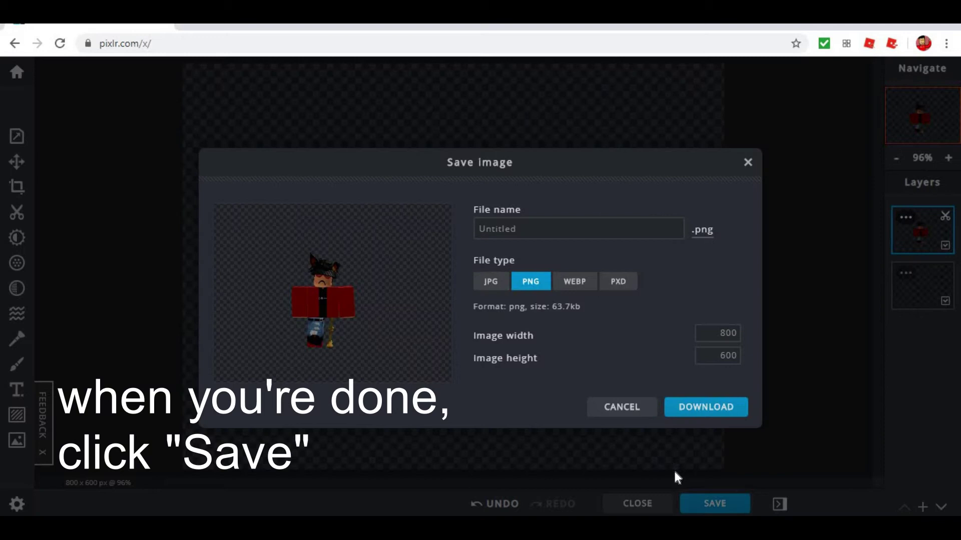
left_click(490, 282)
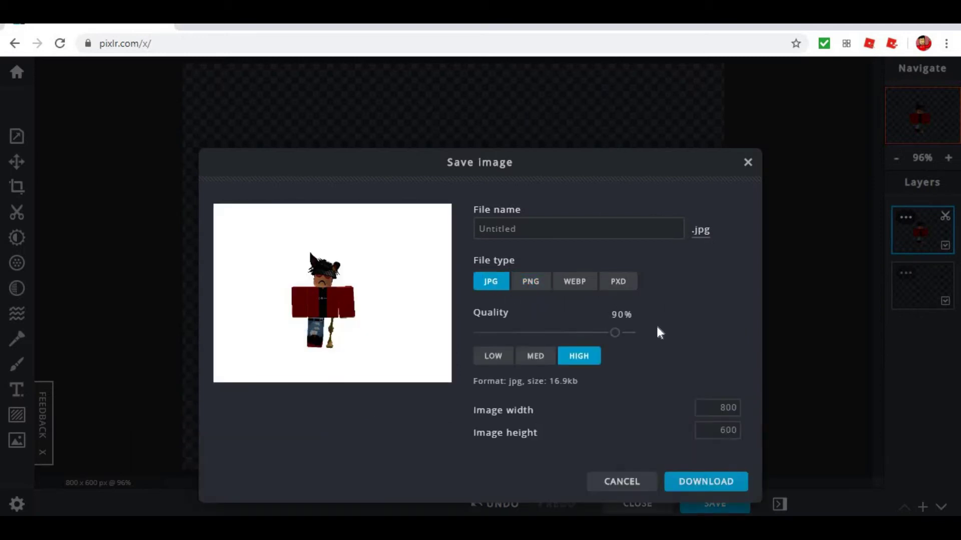
left_click(543, 291)
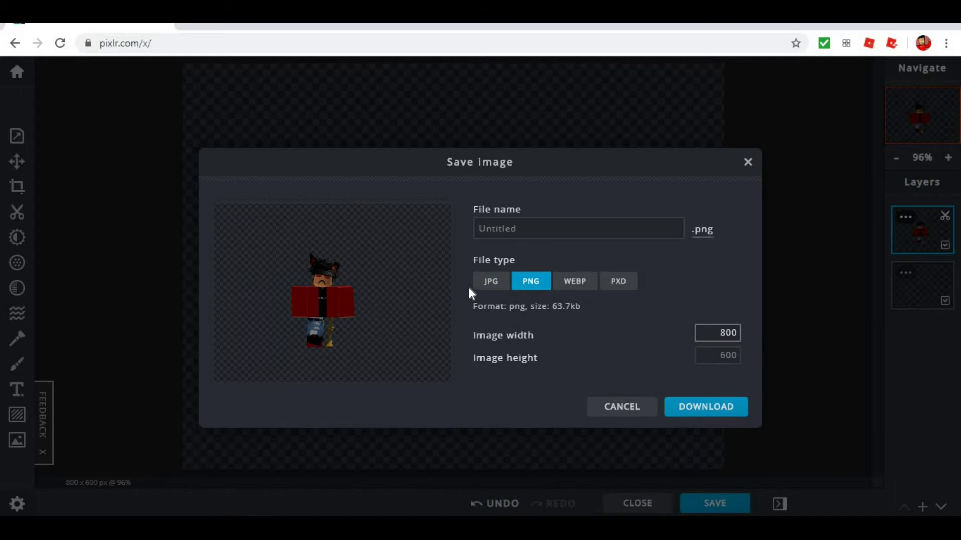
left_click(490, 281)
left_click(575, 282)
left_click(618, 282)
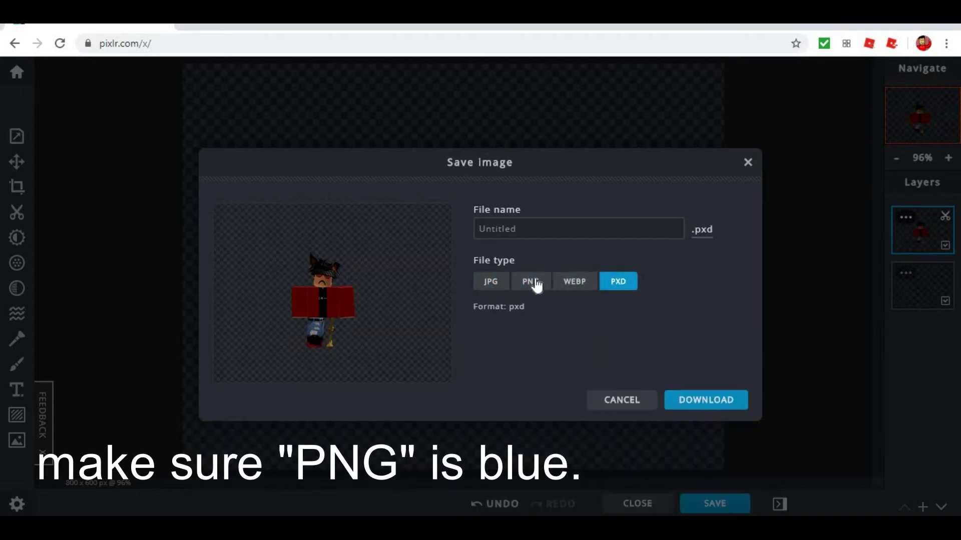
left_click(532, 283)
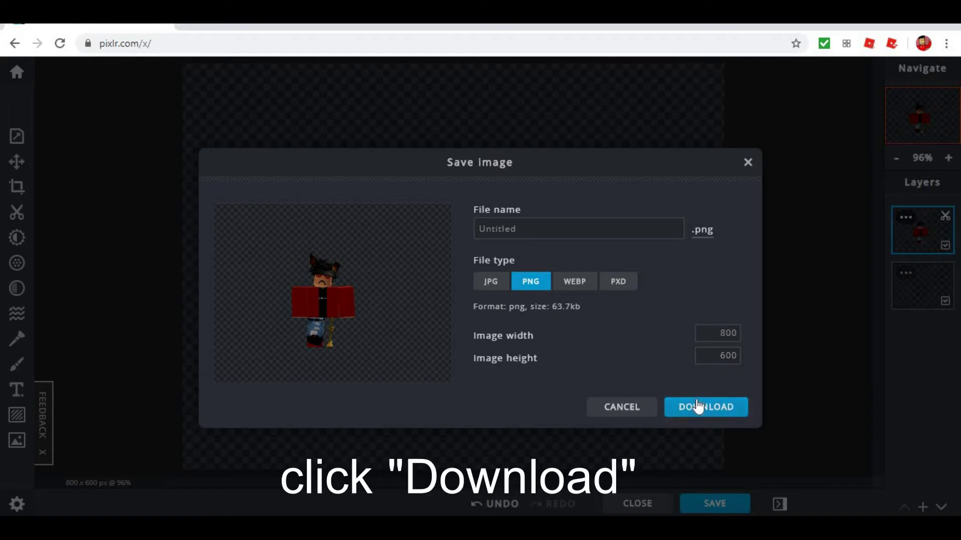
double_click(502, 230)
key("BackSpace")
type("render")
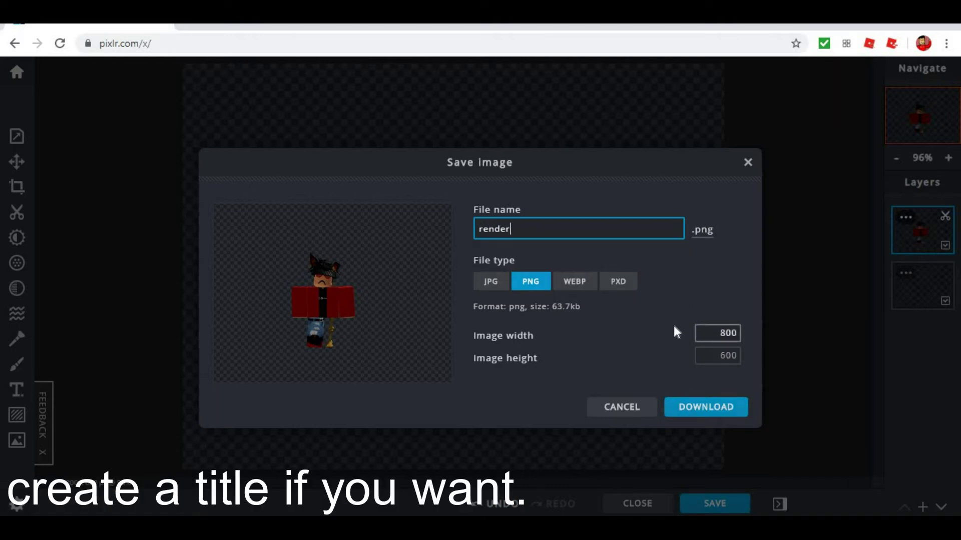
left_click(653, 372)
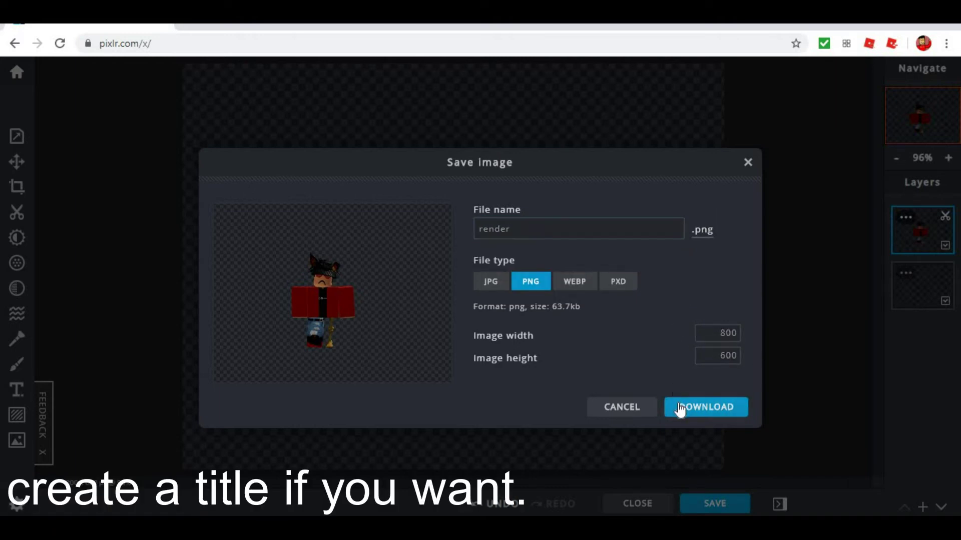
left_click(677, 412)
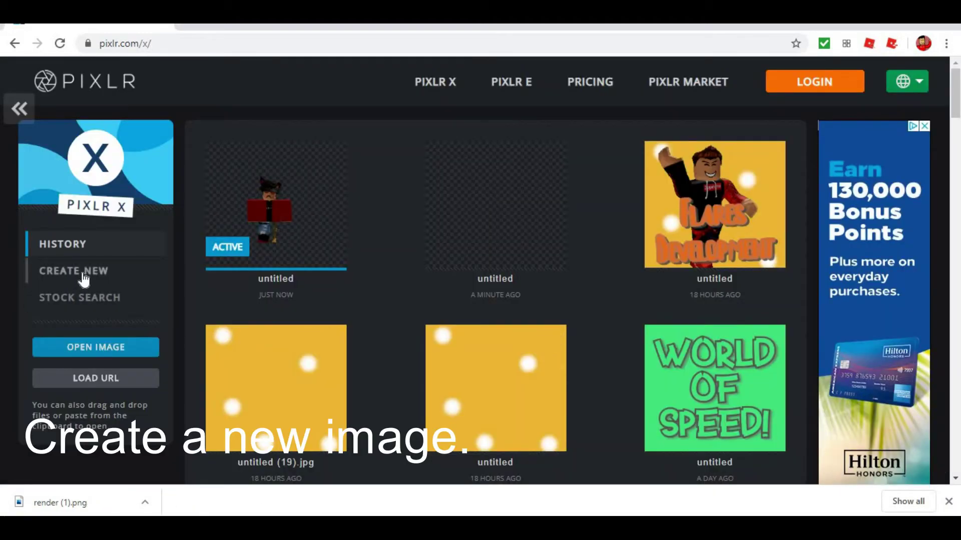
Step: Create an 800×600 image with the background colour turned on and set to red #E03F30
left_click(88, 271)
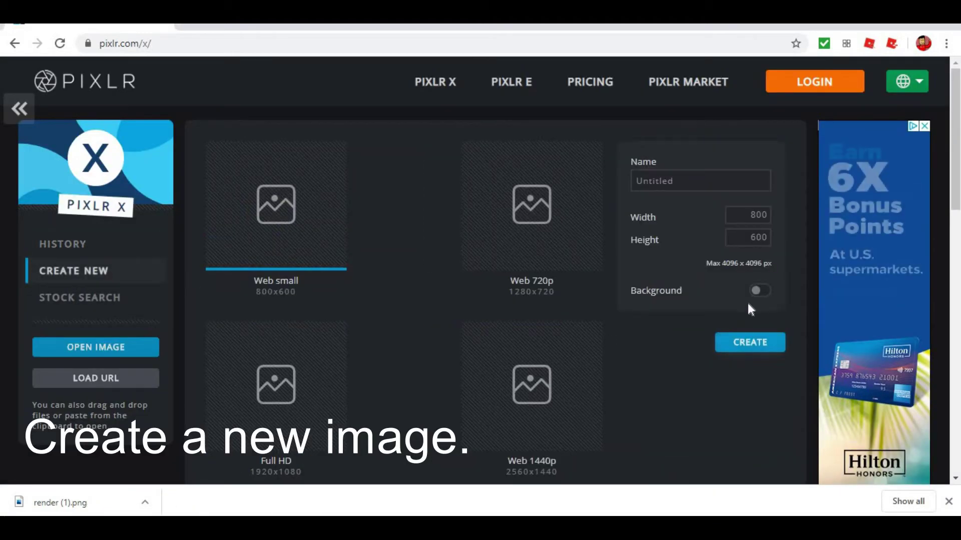
left_click(758, 290)
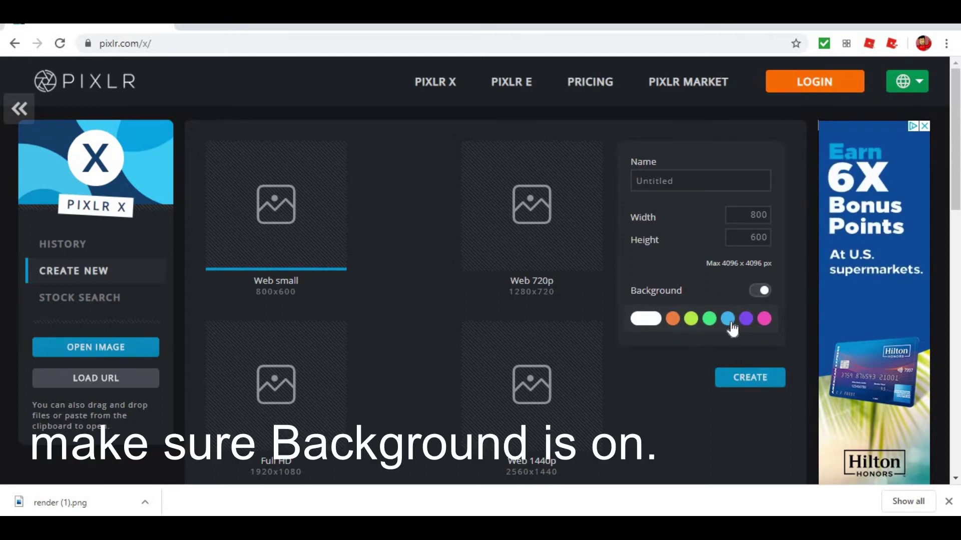
left_click(673, 320)
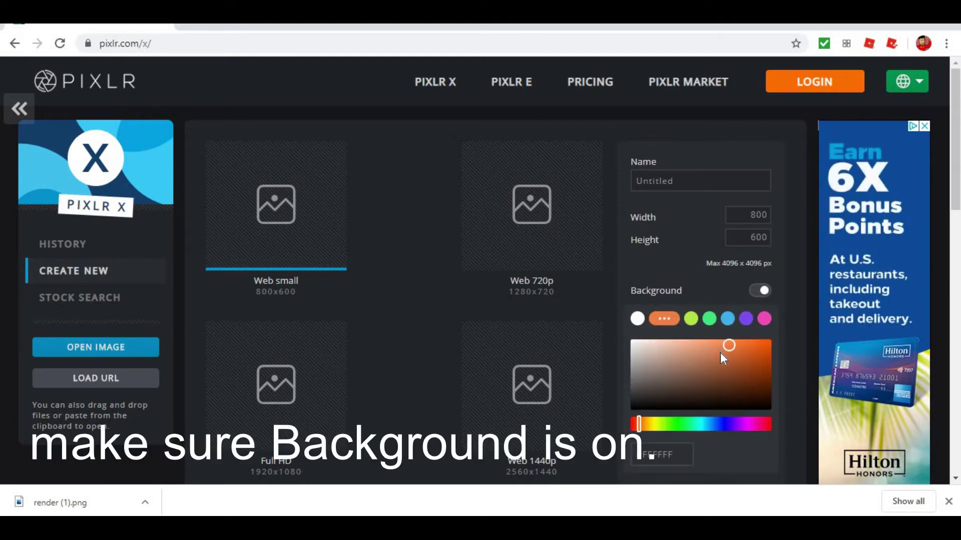
left_click_drag(642, 431, 637, 436)
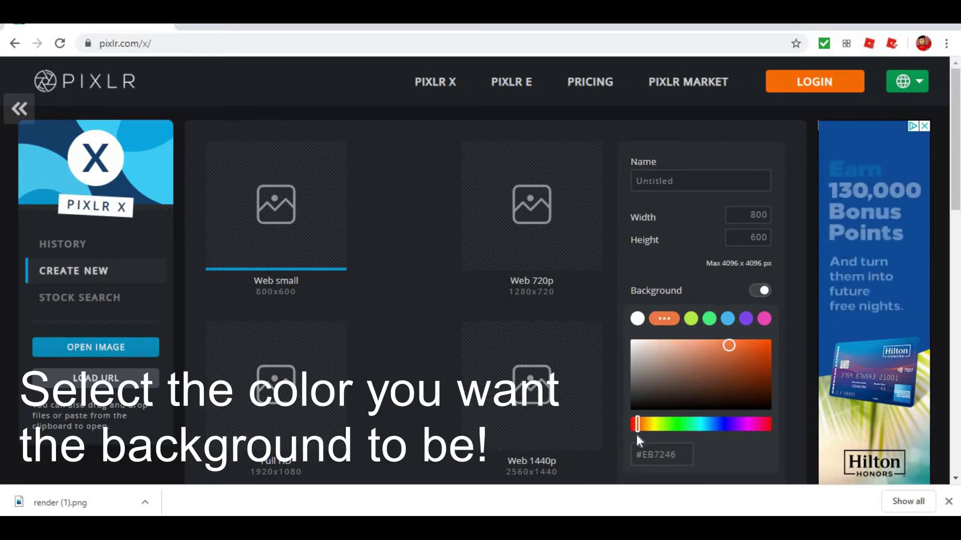
left_click_drag(638, 436, 634, 440)
left_click_drag(730, 345, 743, 348)
scroll(734, 350, "down", 3)
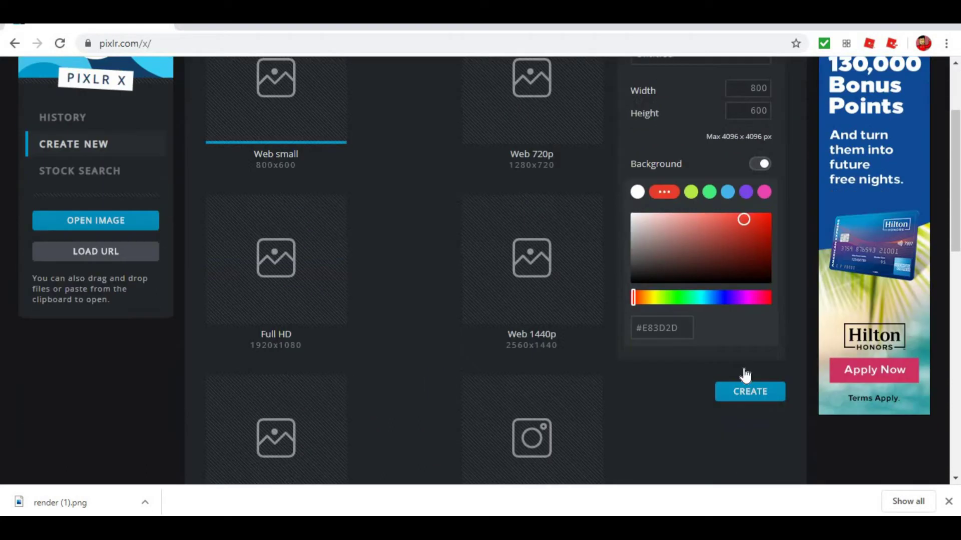
left_click_drag(742, 205, 728, 207)
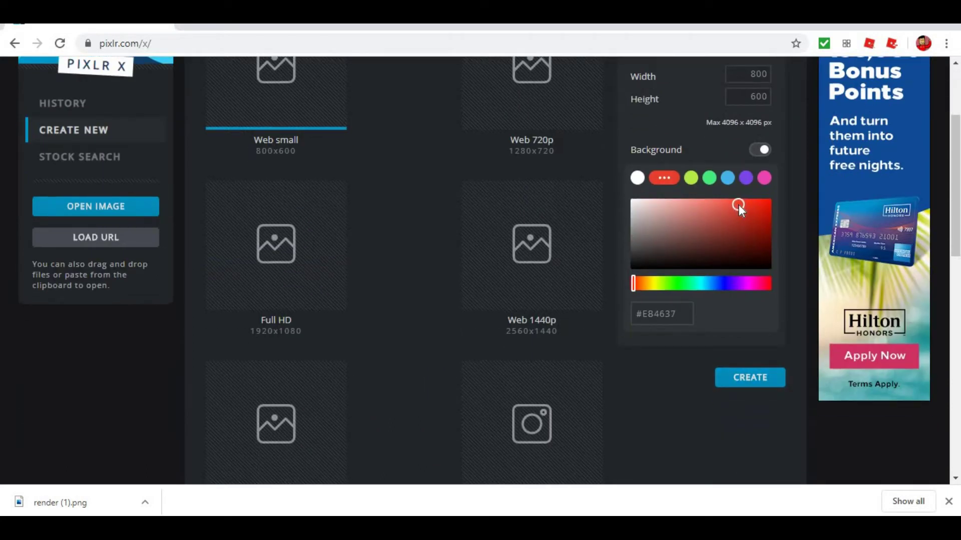
left_click(740, 207)
left_click(759, 377)
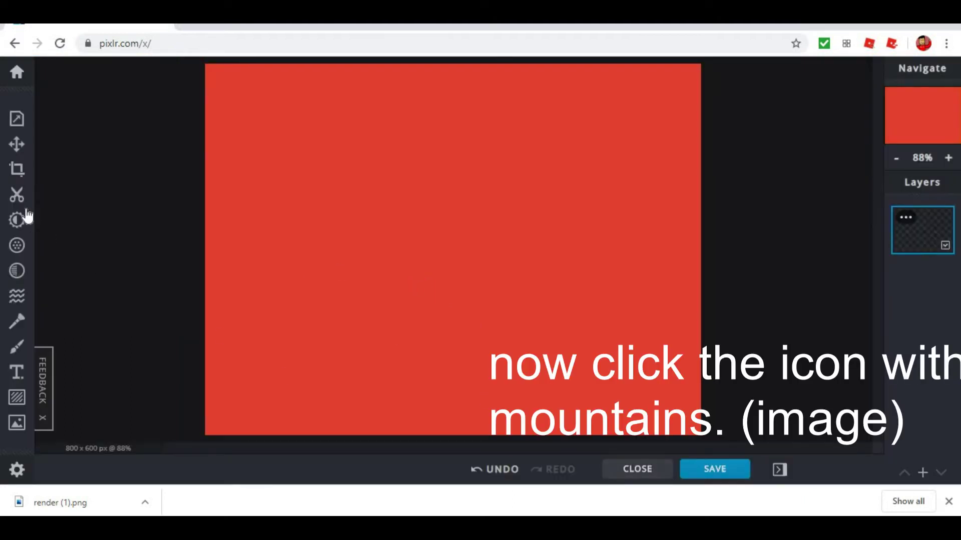
Step: Resize the avatar image layer to 1348 × 1011 with the Arrange tool
left_click(18, 424)
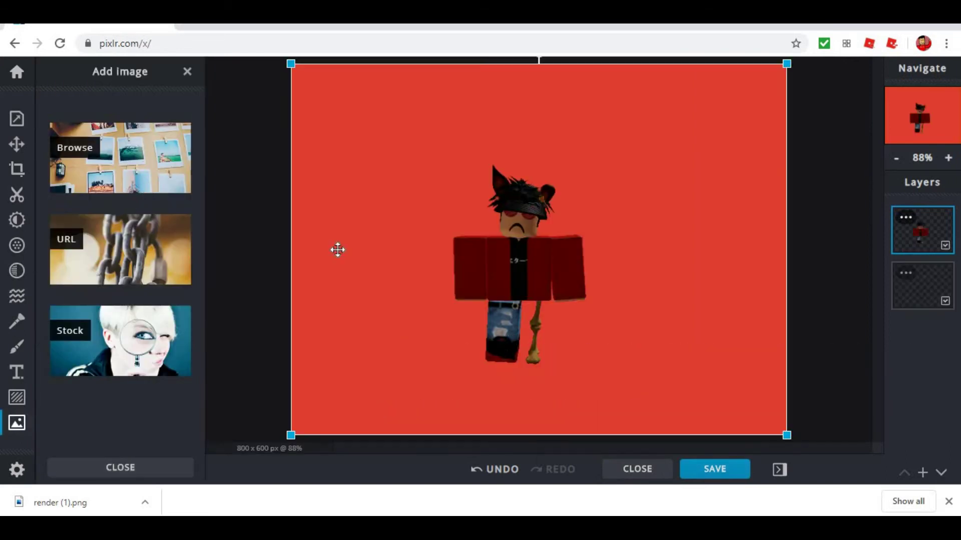
left_click(187, 71)
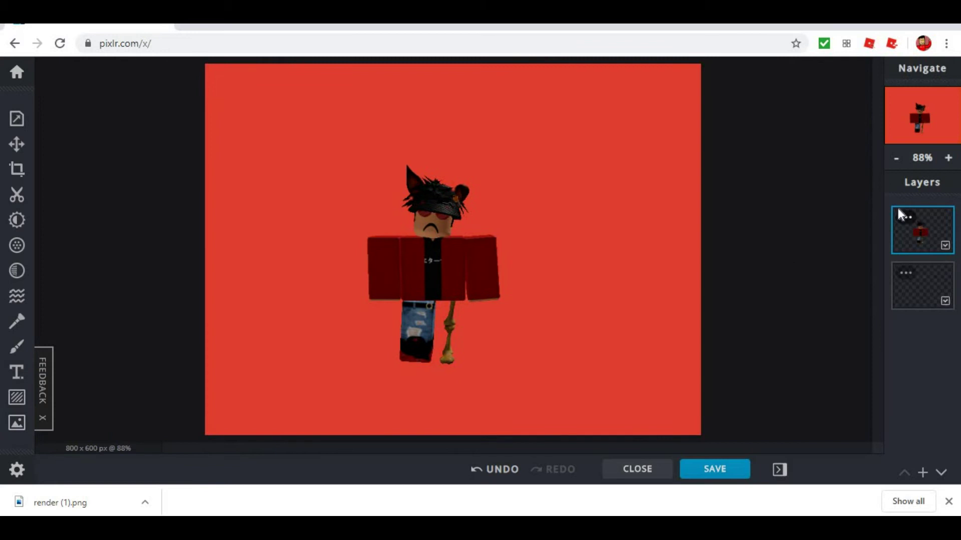
left_click(16, 144)
mouse_move(509, 255)
left_mouse_down()
mouse_move(521, 276)
mouse_move(522, 256)
mouse_move(429, 172)
mouse_move(438, 146)
left_mouse_up()
mouse_move(467, 203)
left_mouse_down()
mouse_move(309, 71)
mouse_move(390, 106)
mouse_move(742, 372)
left_mouse_up()
mouse_move(379, 160)
left_mouse_down()
mouse_move(541, 266)
mouse_move(575, 365)
mouse_move(617, 397)
mouse_move(609, 378)
mouse_move(609, 416)
left_mouse_up()
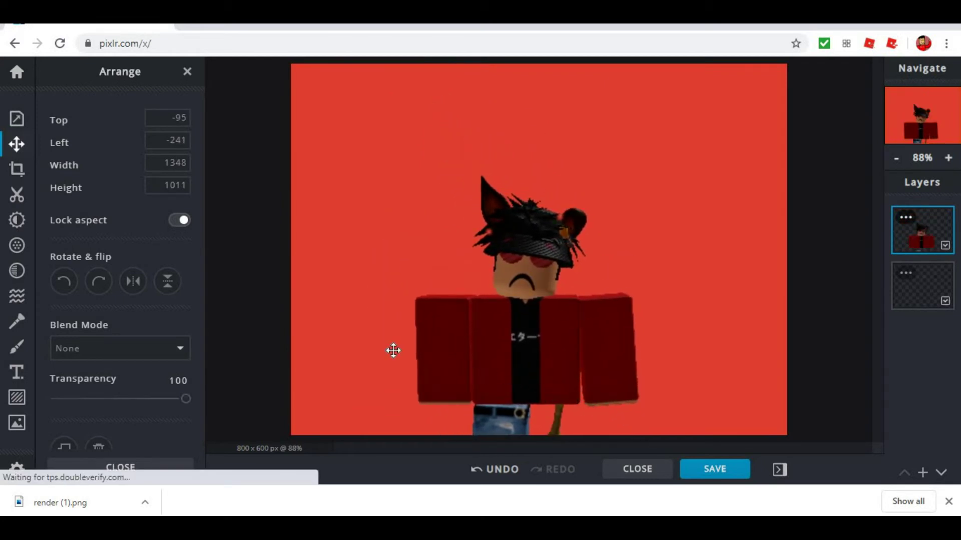
Step: Move the avatar layer below the empty layer and push it nearly off the canvas bottom
left_click_drag(532, 368, 525, 376)
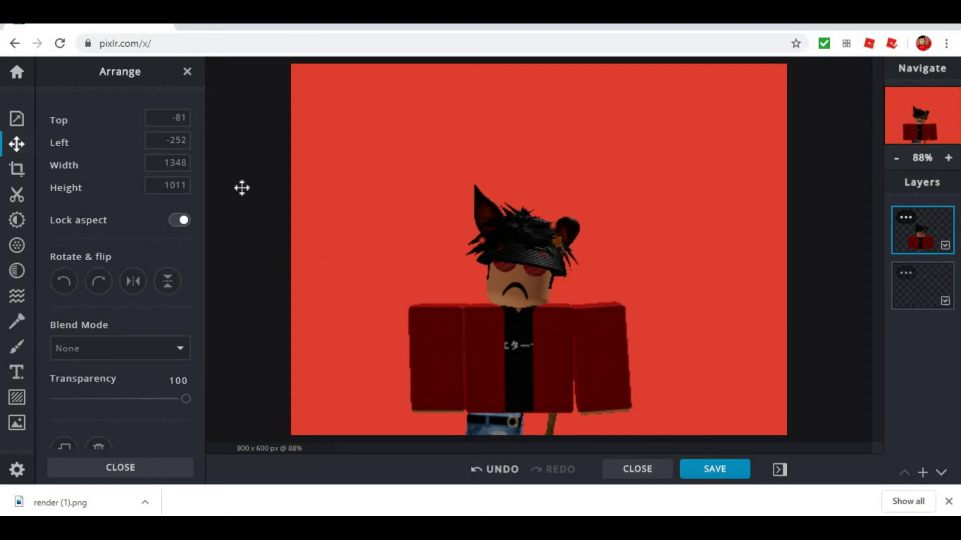
left_click_drag(923, 229, 931, 263)
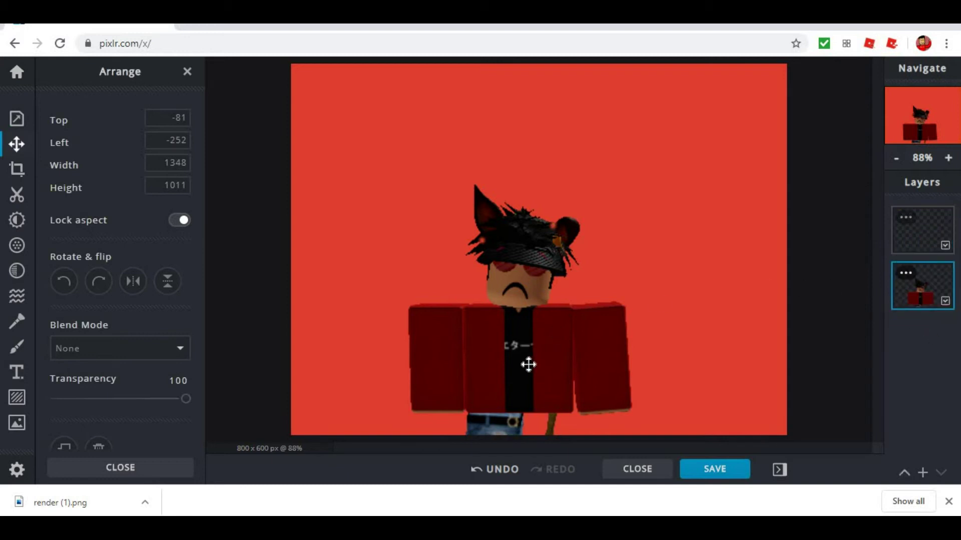
left_click_drag(529, 364, 481, 433)
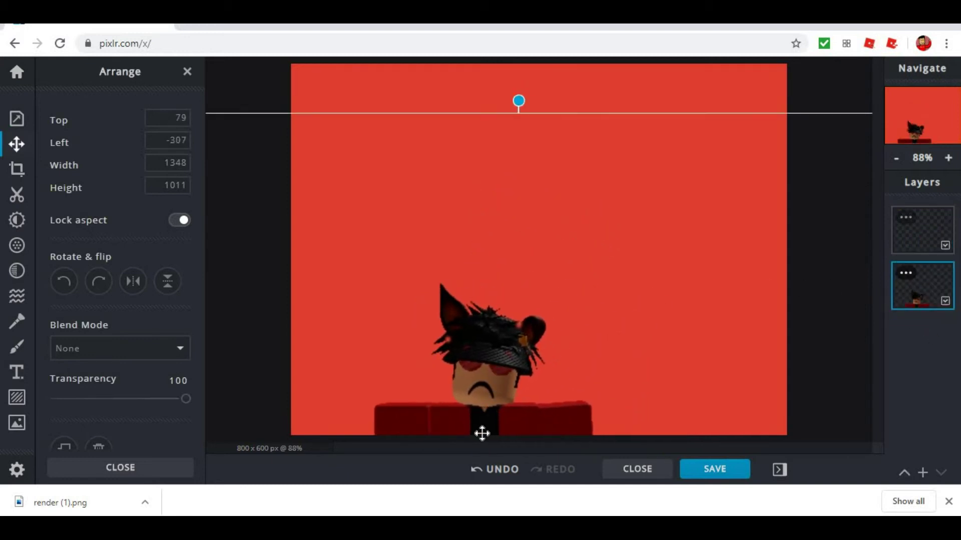
left_click_drag(482, 433, 449, 452)
Step: Select the lower avatar layer in the Layers panel
left_click(212, 157)
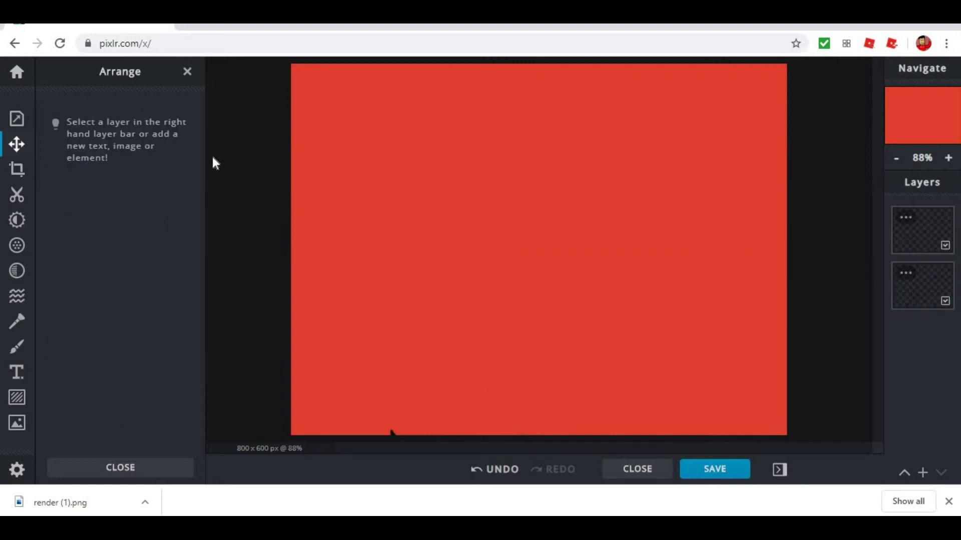
left_click(17, 346)
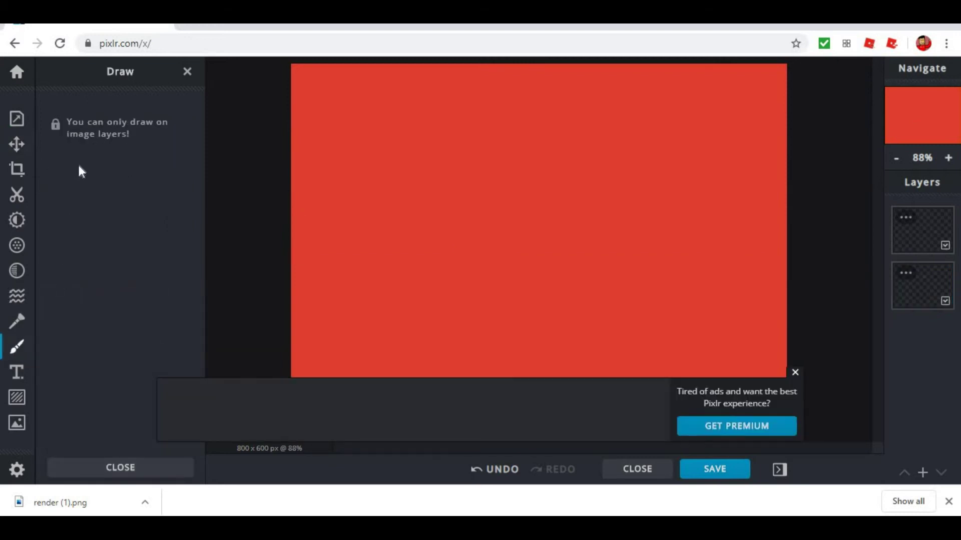
left_click(907, 219)
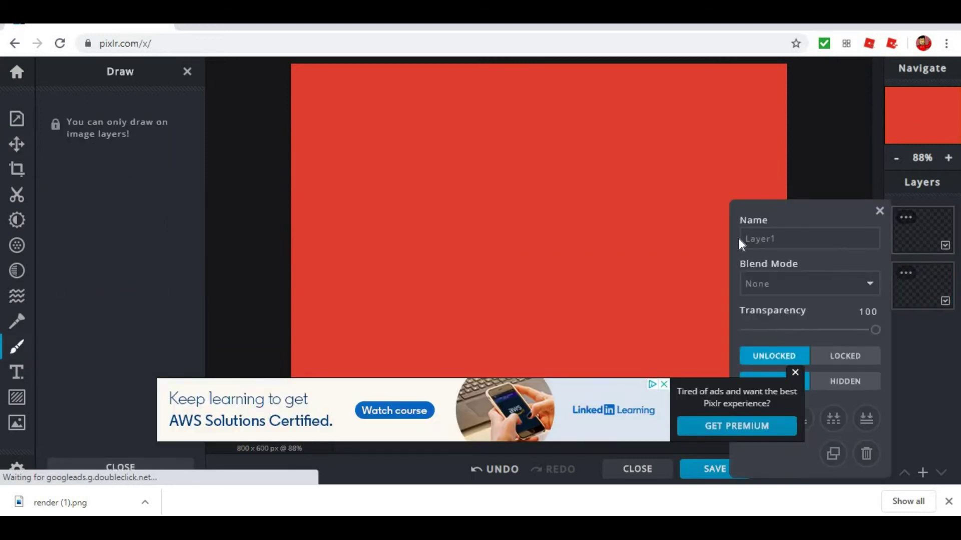
left_click(923, 288)
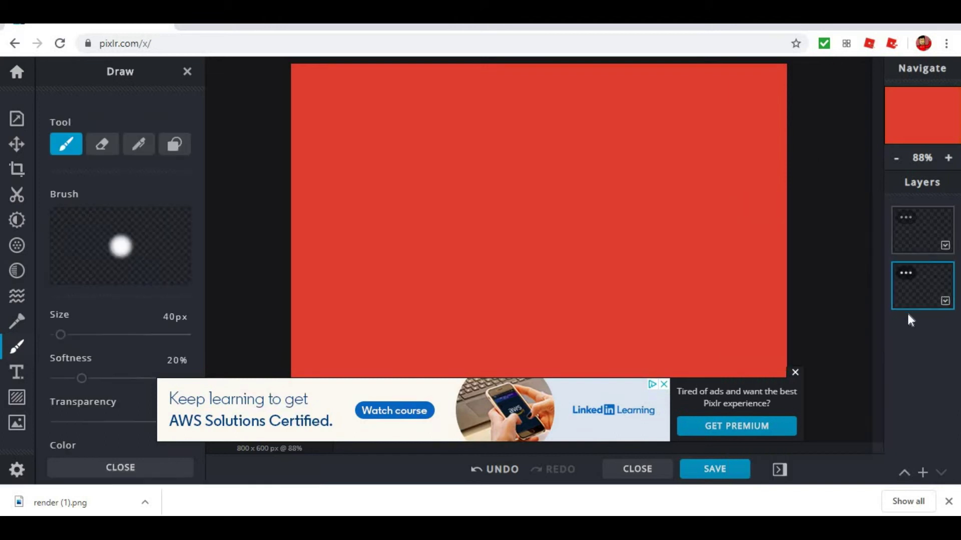
scroll(524, 238, "down", 2)
scroll(538, 266, "up", 2)
scroll(538, 265, "up", 2)
Step: Drag the avatar back up into view and paint white dots with the brush
left_click(17, 144)
left_click_drag(502, 257, 446, 203)
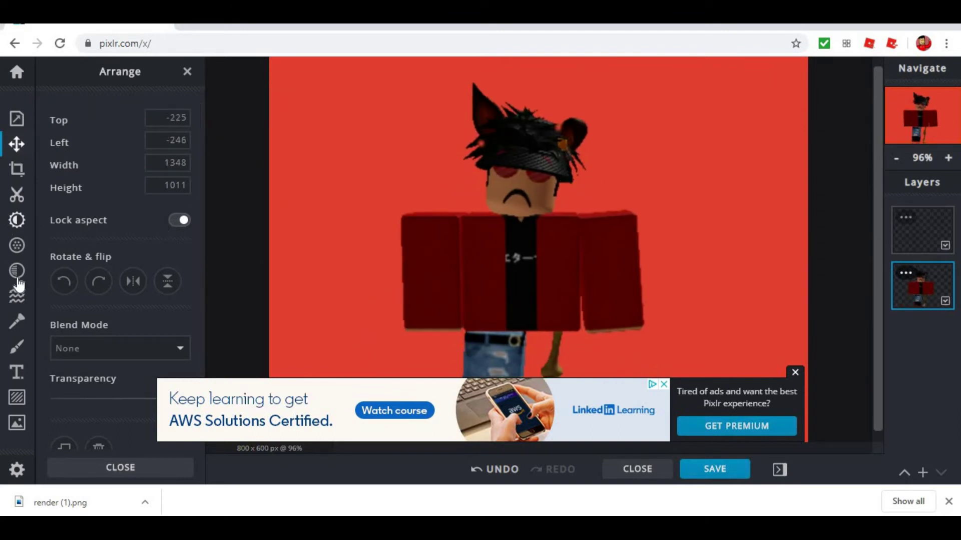
left_click(19, 344)
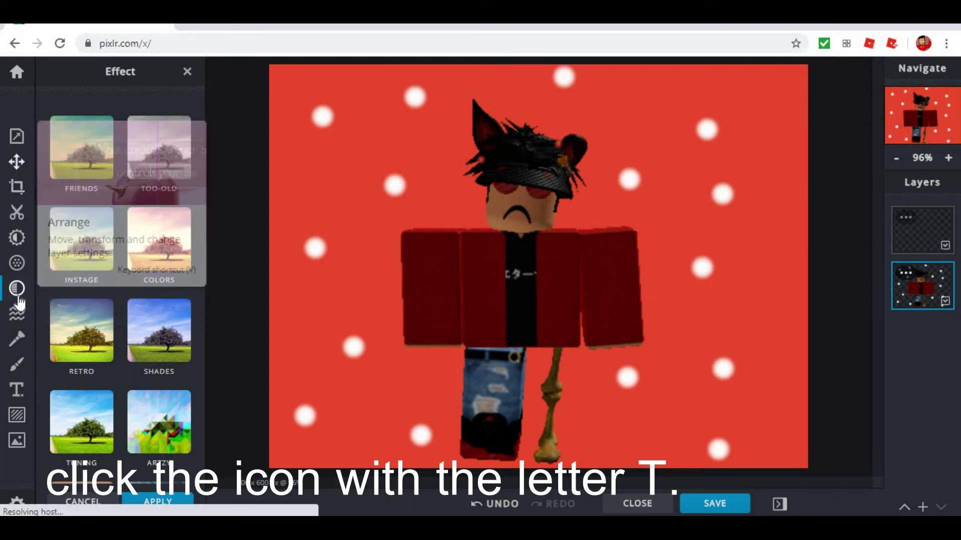
left_click(18, 320)
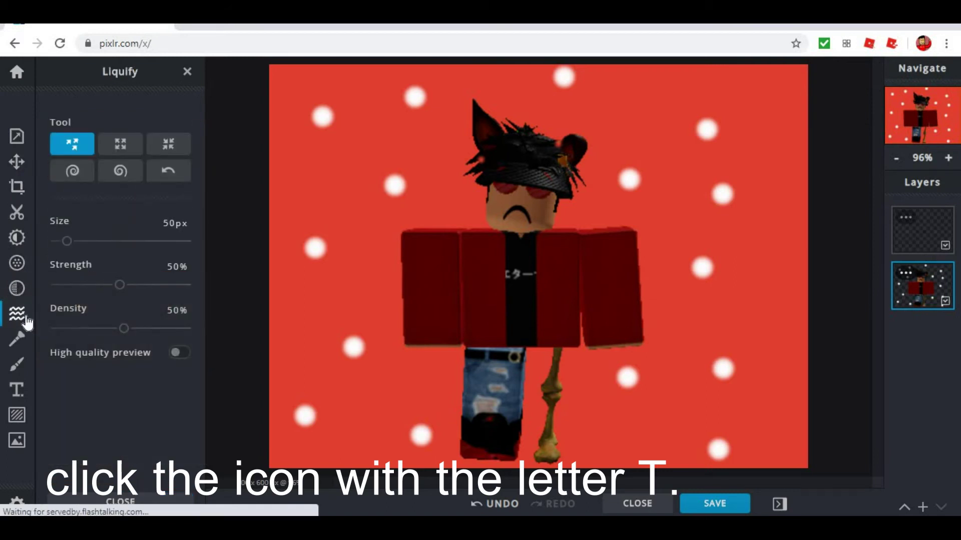
left_click(20, 385)
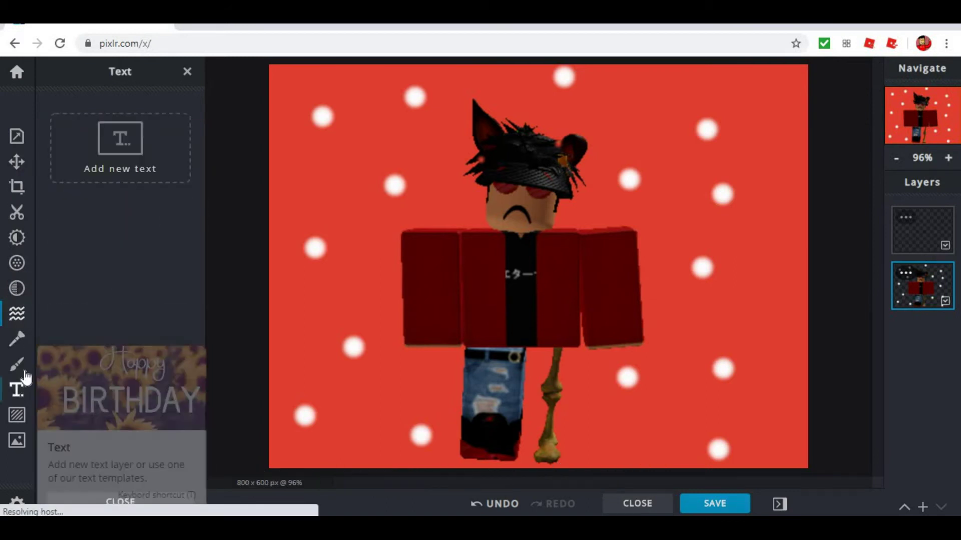
Step: Add a new text layer reading 'bxenjii' in place of the placeholder
left_click(94, 162)
key("ctrl+a")
key("BackSpace")
type("bxenjii")
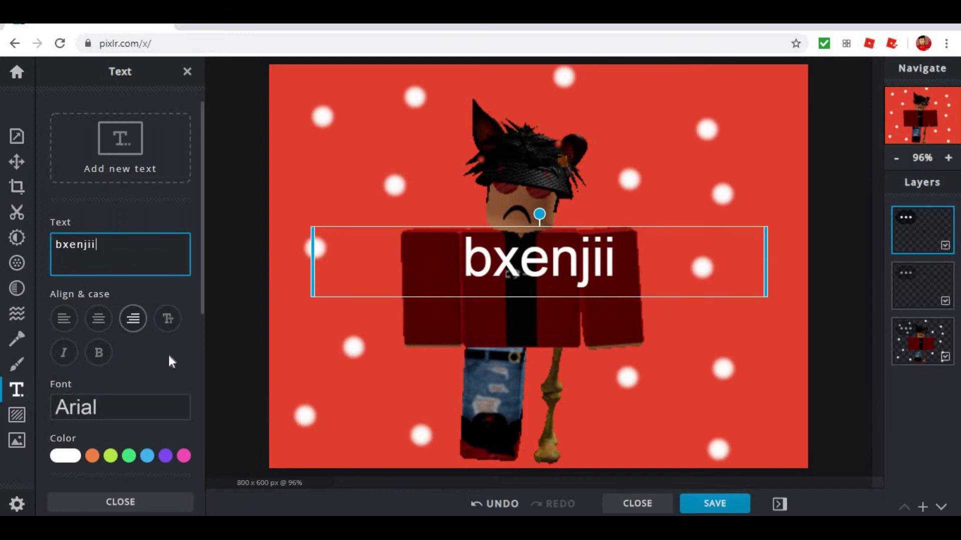
left_click(156, 370)
scroll(156, 371, "down", 3)
Step: Set the text to the Alvida font and a deep pinkish red (#A32240)
left_click(96, 266)
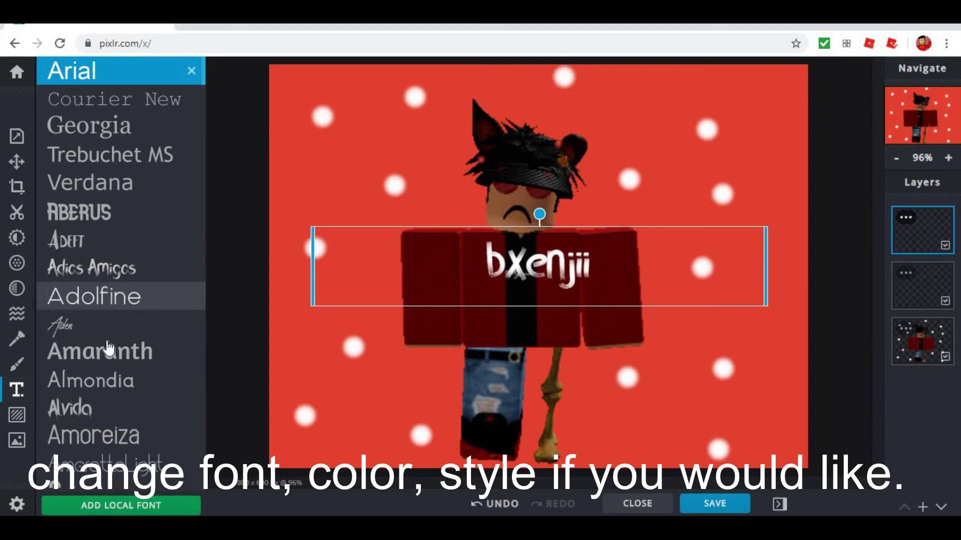
left_click(90, 409)
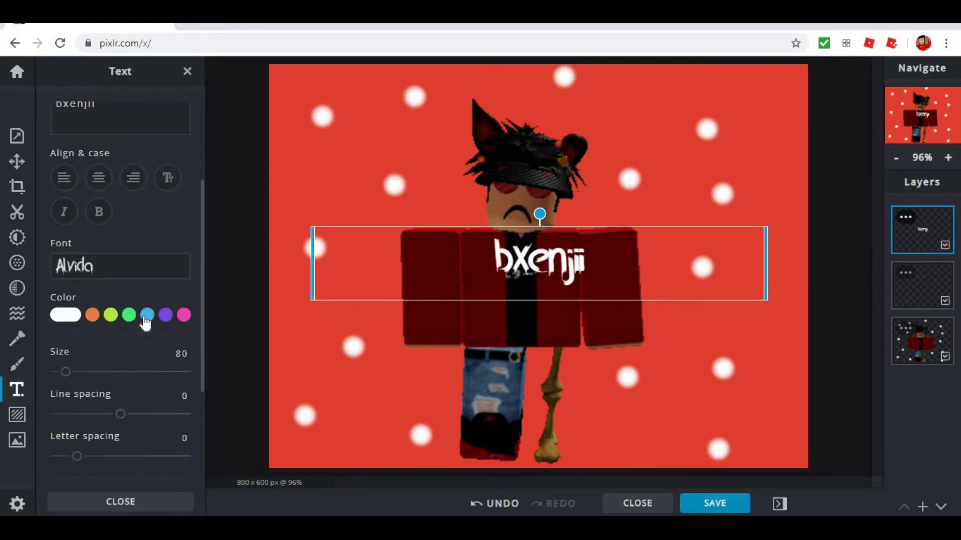
left_click(179, 319)
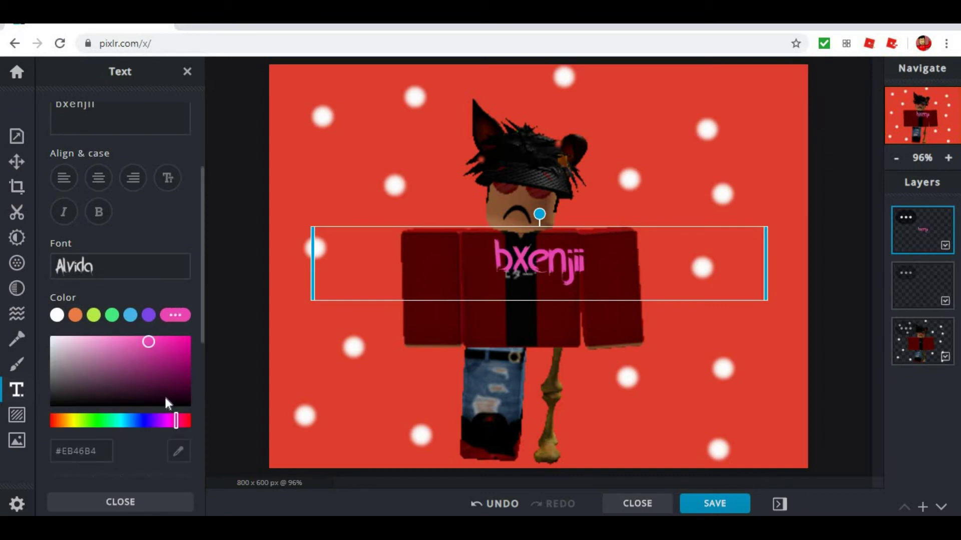
left_click_drag(177, 423, 182, 424)
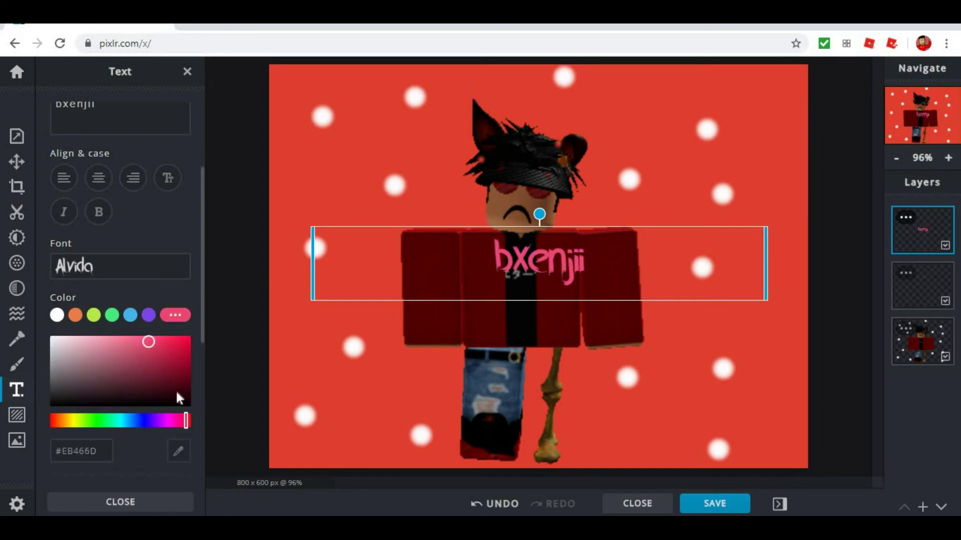
left_click_drag(148, 342, 158, 360)
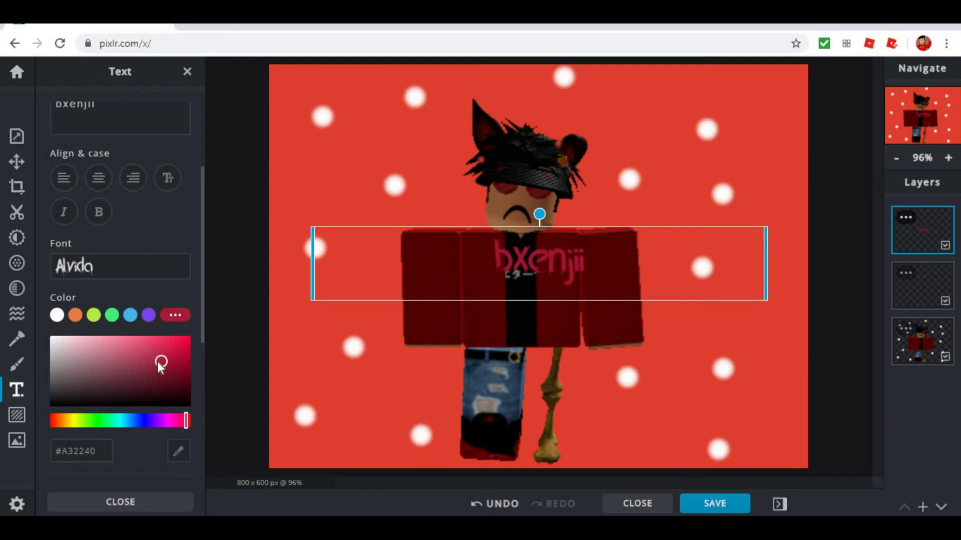
Step: Brighten the text to pinkish red and give it an outline, without a background
left_click_drag(161, 359, 158, 341)
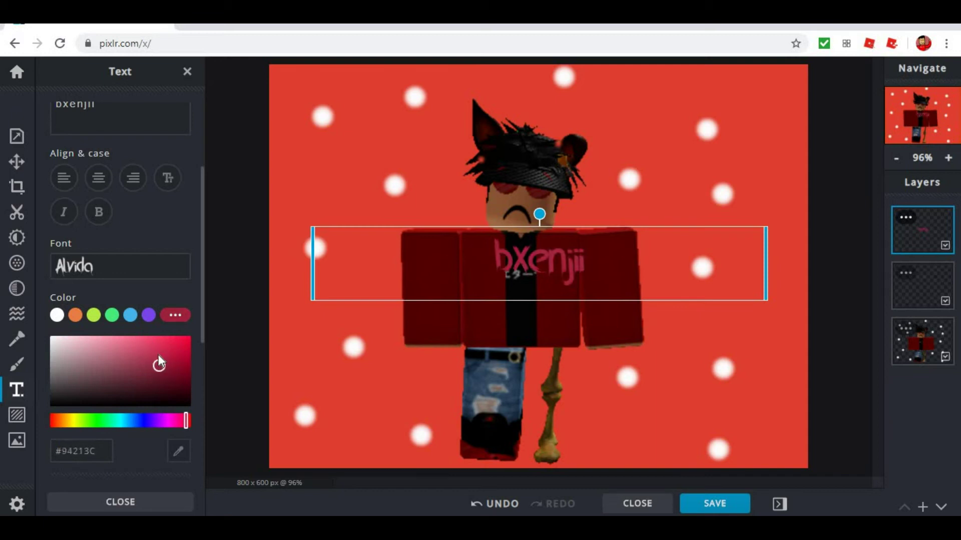
scroll(136, 371, "down", 3)
scroll(108, 379, "down", 1)
scroll(103, 373, "down", 2)
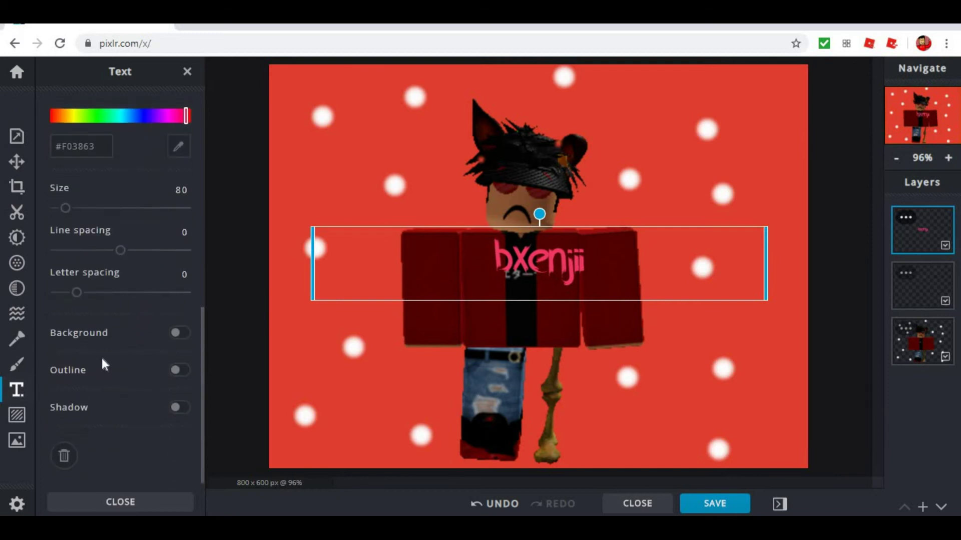
left_click(176, 333)
left_click(178, 334)
left_click(177, 369)
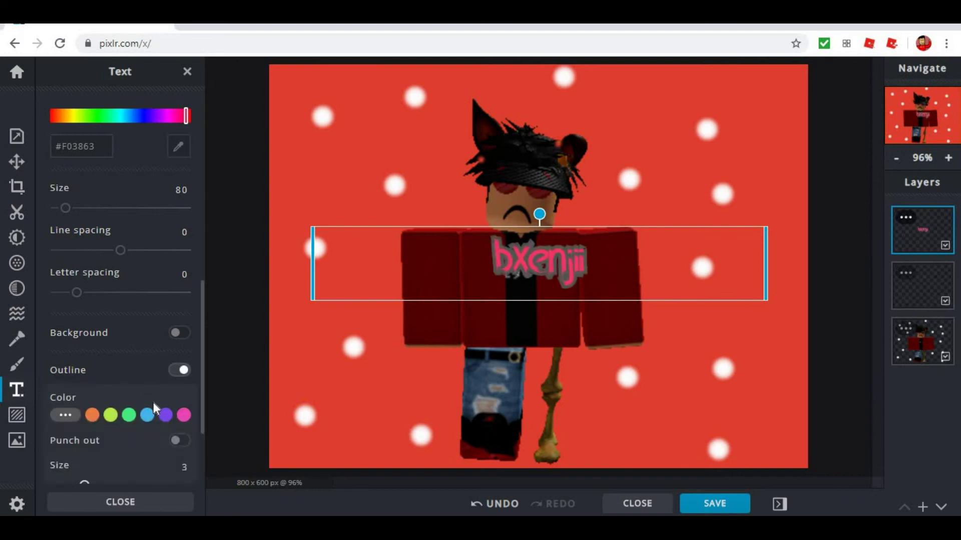
Step: Add a drop shadow with Blur 0 and Vertical pos 58
scroll(161, 413, "down", 3)
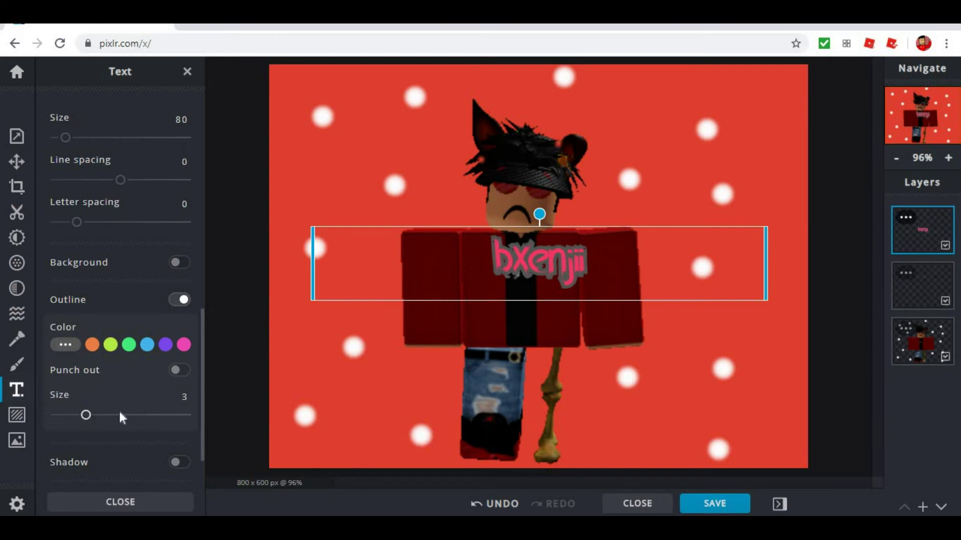
scroll(126, 409, "down", 2)
left_click(175, 407)
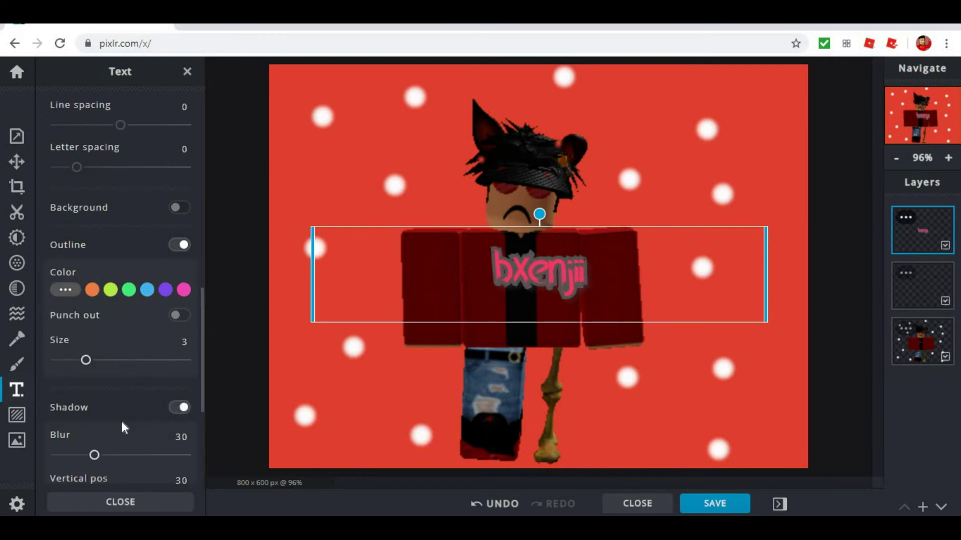
scroll(114, 443, "down", 2)
scroll(109, 402, "down", 3)
left_click_drag(95, 314, 55, 314)
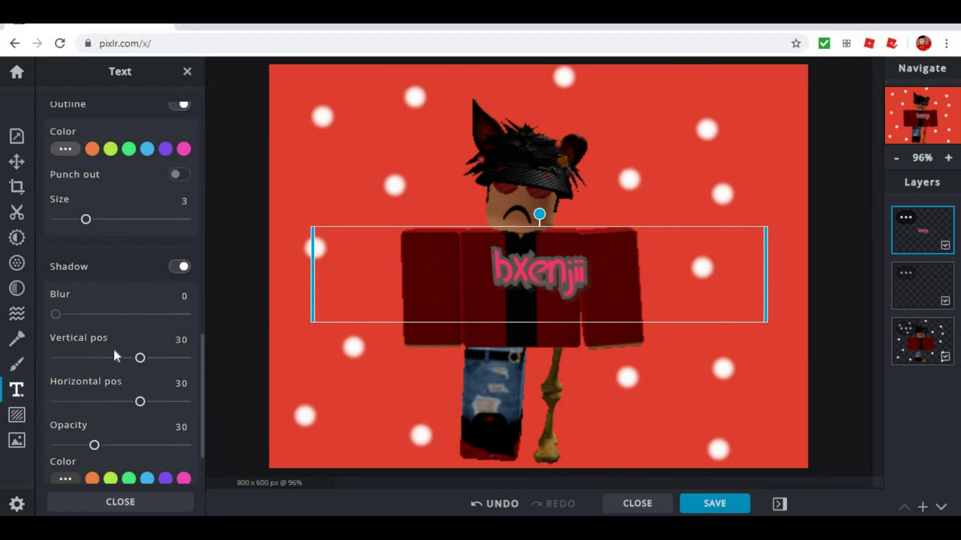
left_click_drag(139, 358, 158, 358)
scroll(130, 427, "down", 1)
scroll(125, 415, "up", 8)
scroll(115, 350, "up", 7)
scroll(100, 350, "up", 4)
Step: Set the bxenjii text size to 184 and place it in the bottom-left corner
scroll(97, 359, "down", 3)
left_click_drag(65, 364, 79, 364)
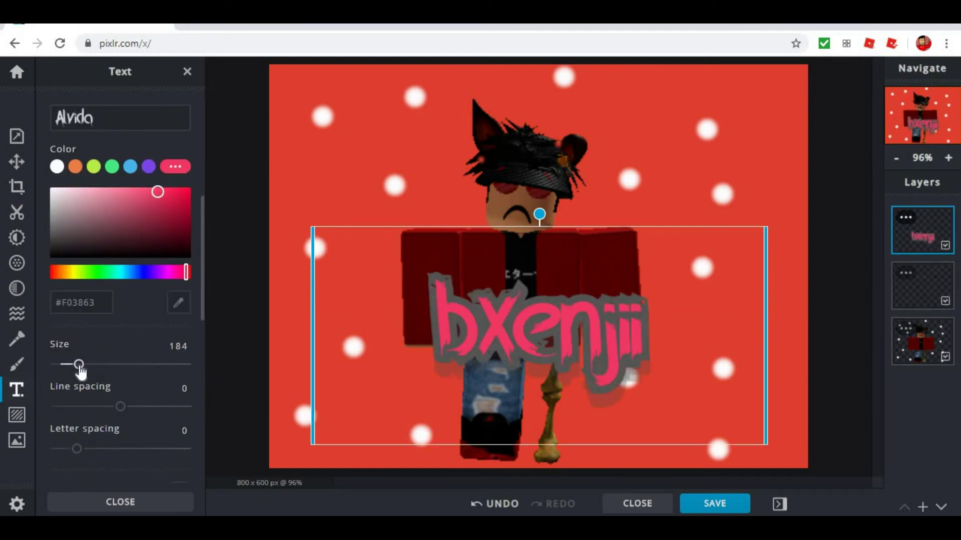
left_click_drag(459, 368, 369, 417)
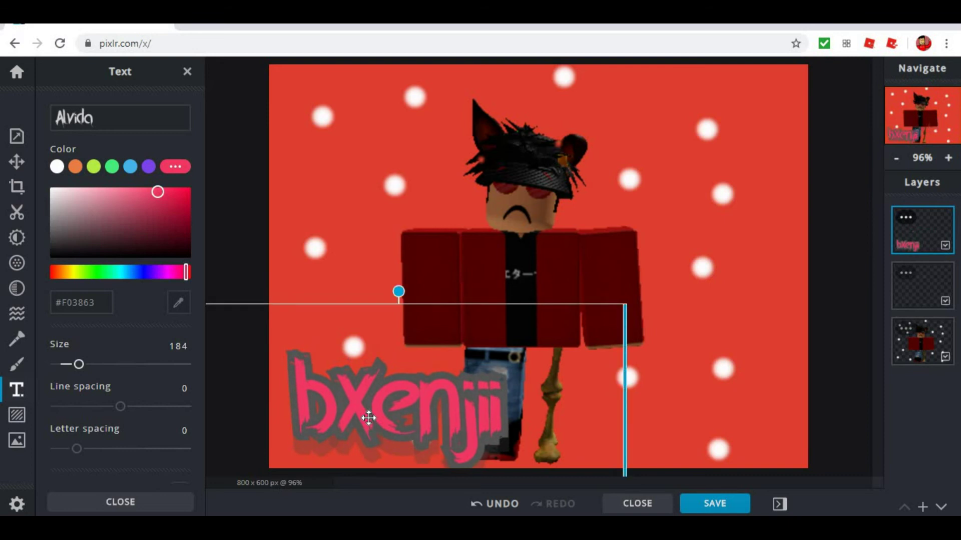
left_click(233, 210)
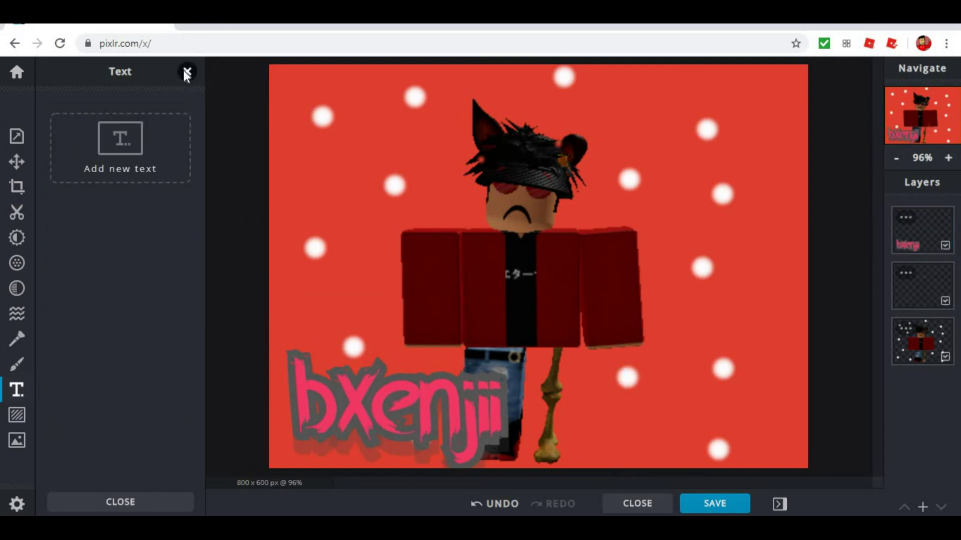
left_click(186, 73)
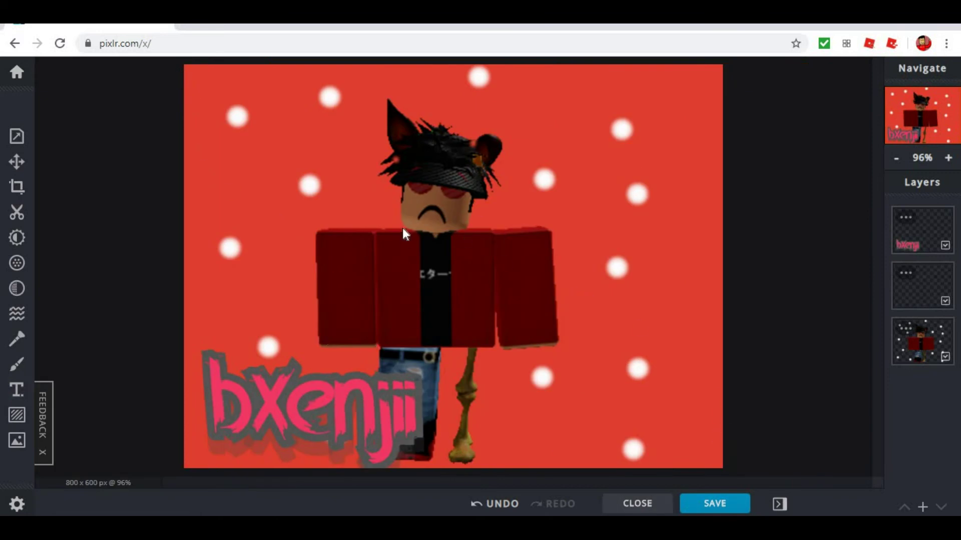
Step: Enlarge the bottom avatar layer to 1580 × 1185 and recentre the character
left_click(917, 340)
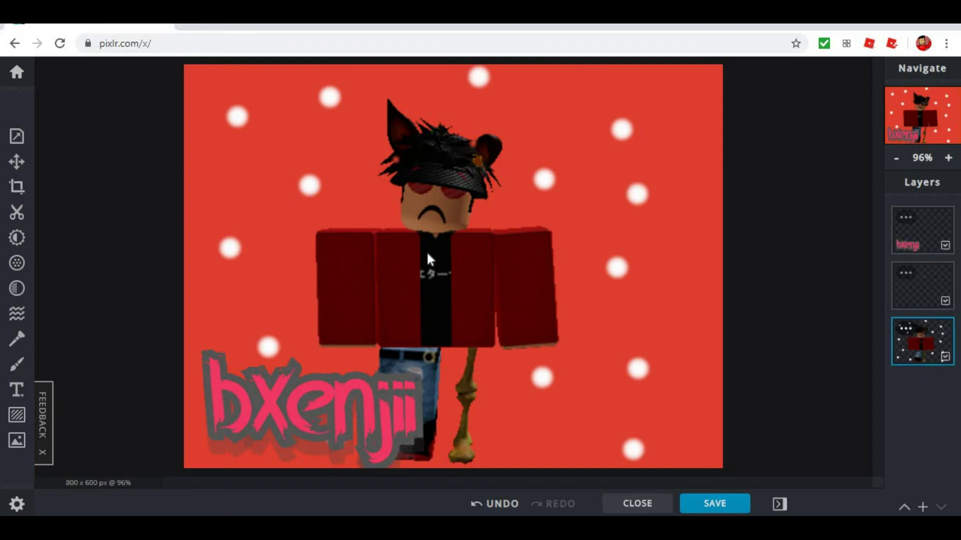
left_click(17, 162)
mouse_move(547, 296)
left_mouse_down()
mouse_move(556, 351)
mouse_move(534, 384)
mouse_move(567, 330)
mouse_move(557, 285)
left_mouse_up()
mouse_move(475, 208)
left_mouse_down()
mouse_move(547, 229)
mouse_move(817, 419)
left_mouse_up()
mouse_move(421, 165)
left_mouse_down()
mouse_move(598, 326)
mouse_move(615, 382)
left_mouse_up()
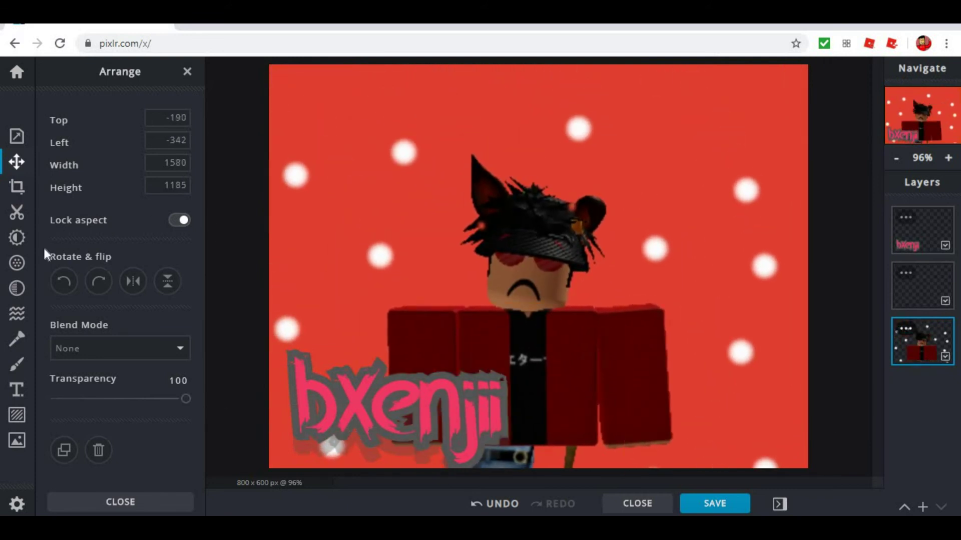
Step: Paint soft white dots near the top-left and top-right of the red background
left_click(17, 365)
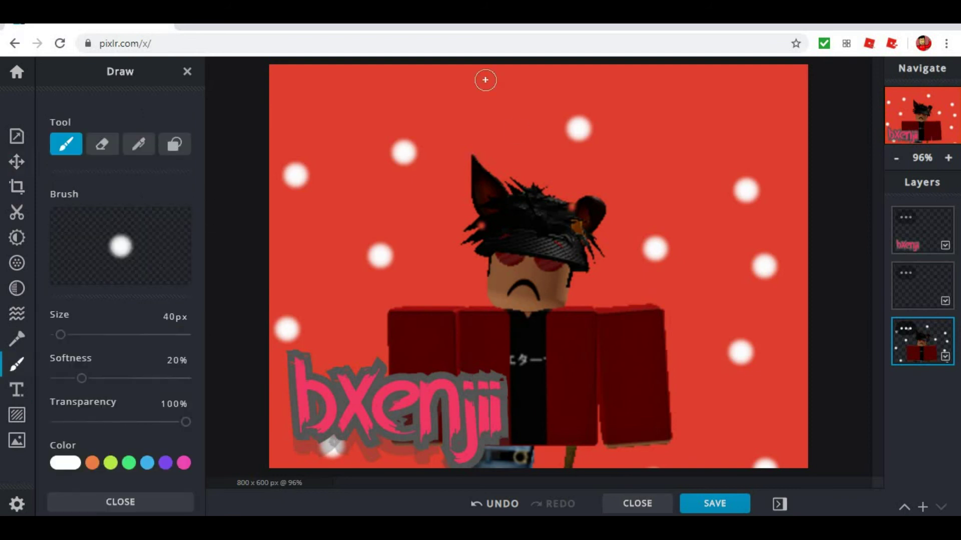
left_click(356, 91)
left_click(682, 108)
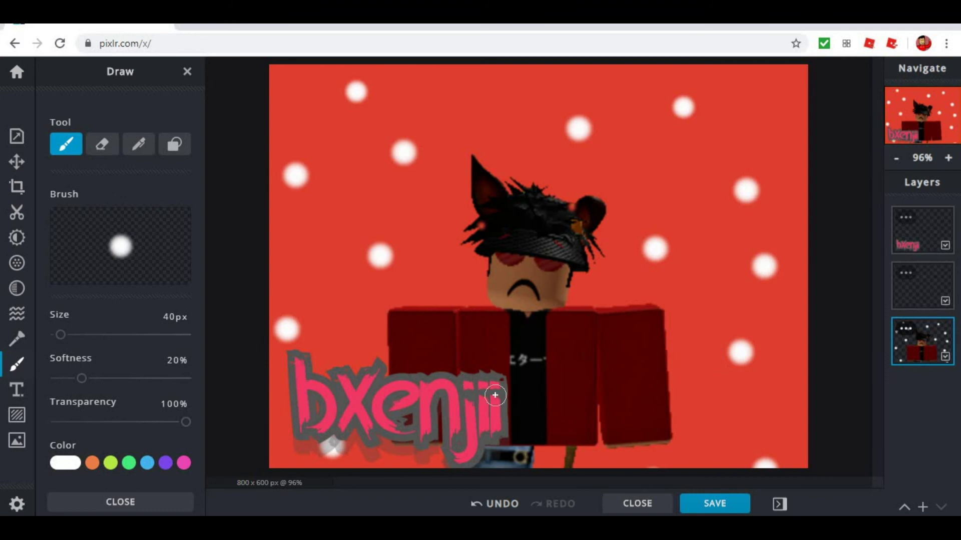
left_click(187, 71)
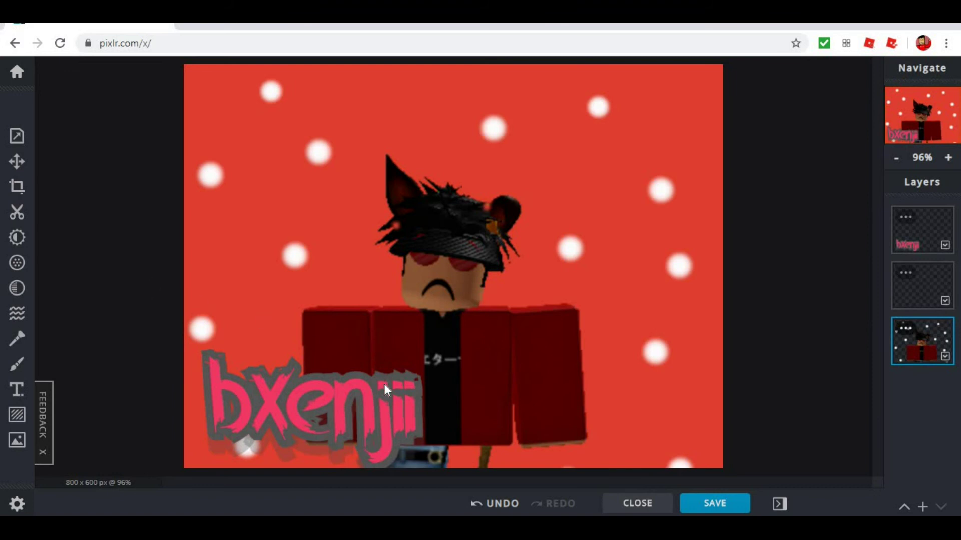
Step: Recolour the bxenjii text layer to the deeper pinkish red #E31F4D
left_click(916, 234)
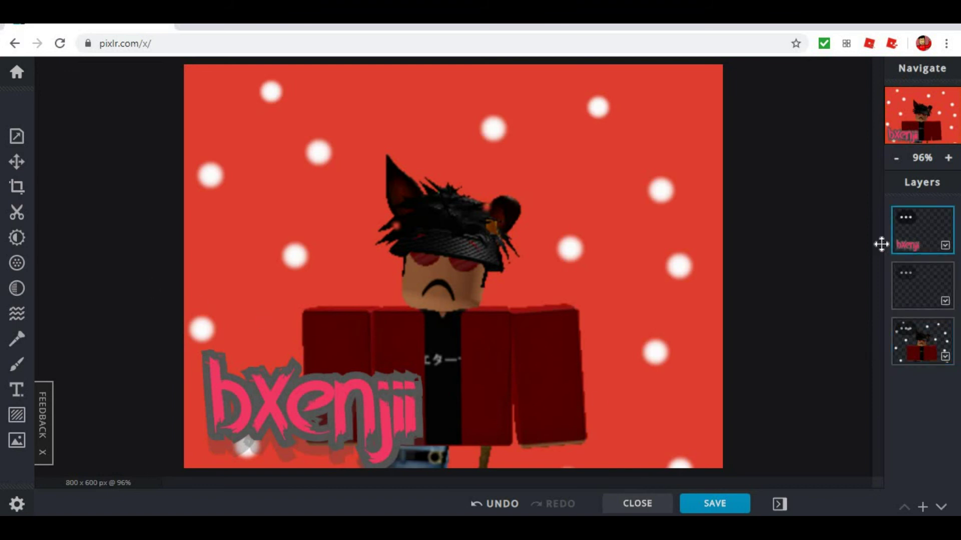
left_click(15, 390)
scroll(100, 376, "down", 3)
scroll(113, 377, "down", 2)
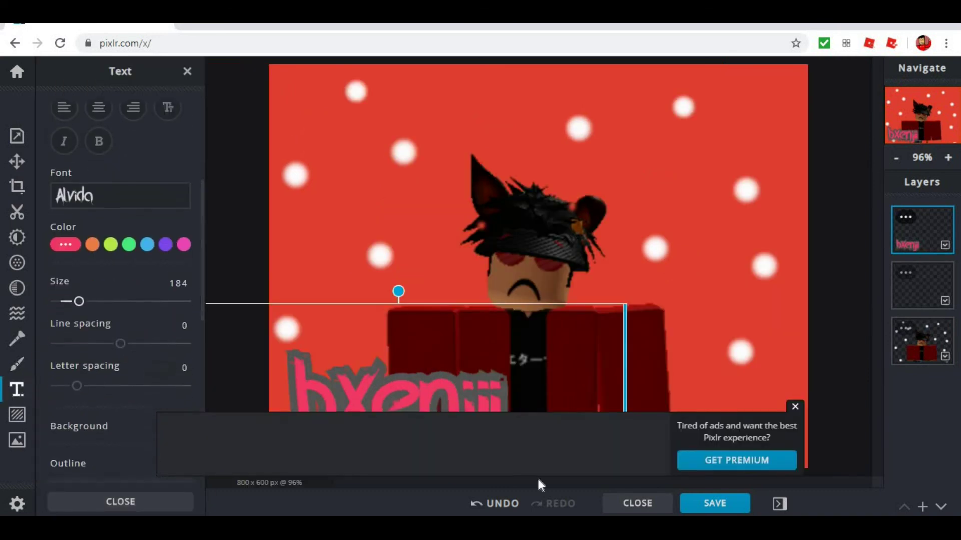
left_click(795, 408)
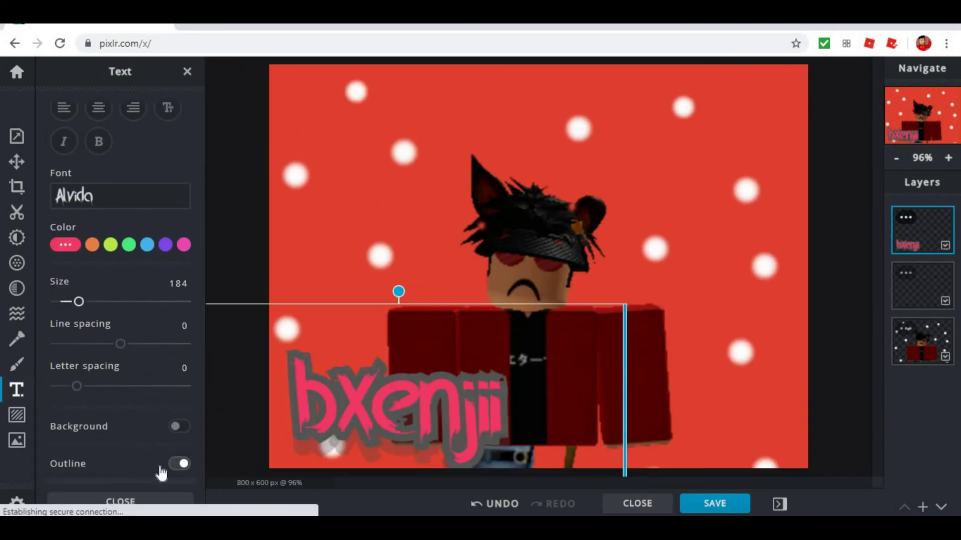
left_click(79, 248)
left_click(171, 273)
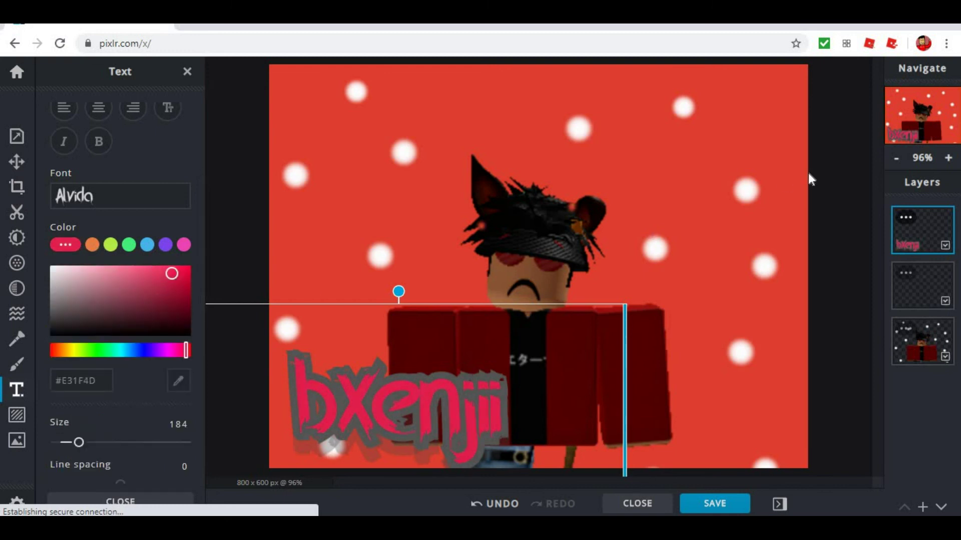
left_click(188, 72)
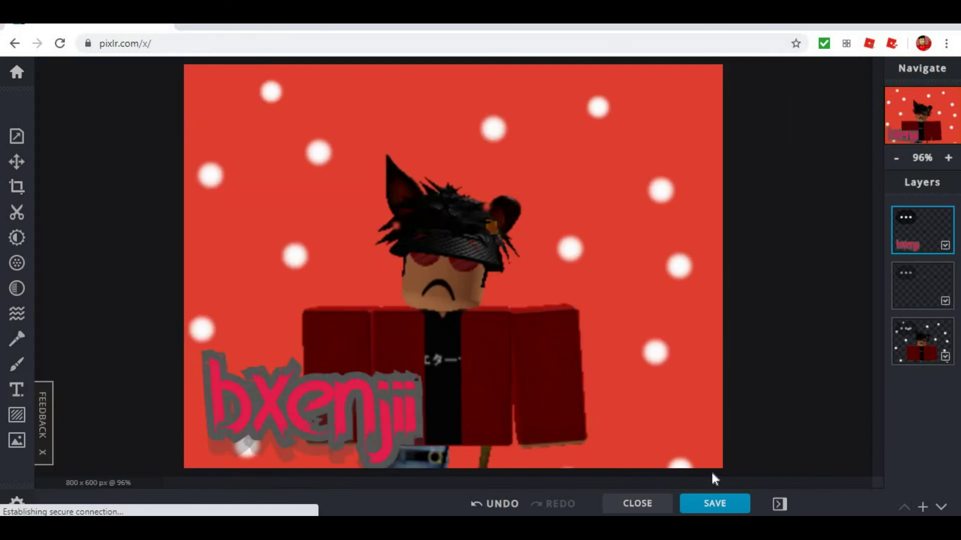
Step: Try moving the bxenjii text with the Move tool, then undo the moves
left_click(915, 336)
left_click(22, 166)
left_click_drag(484, 322, 330, 249)
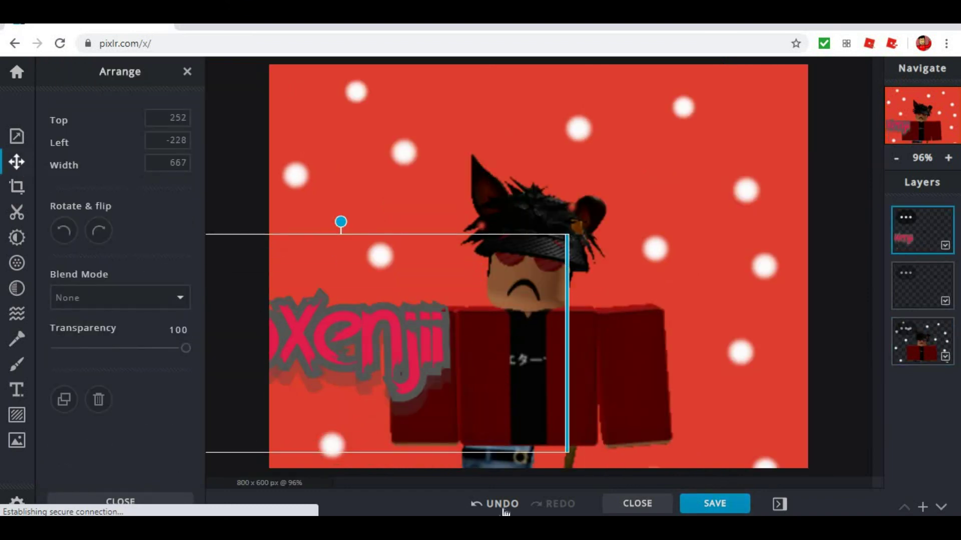
left_click(503, 505)
left_click(922, 342)
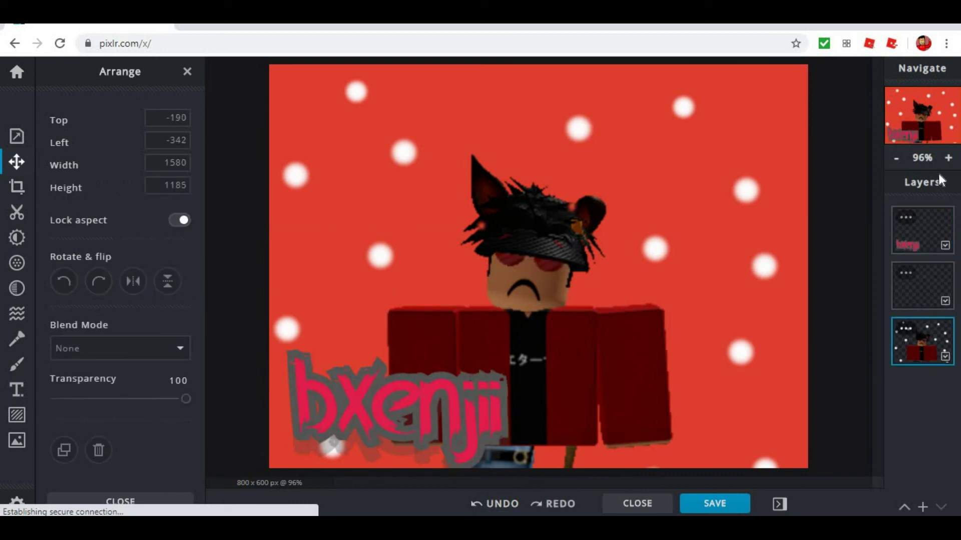
left_click(535, 323)
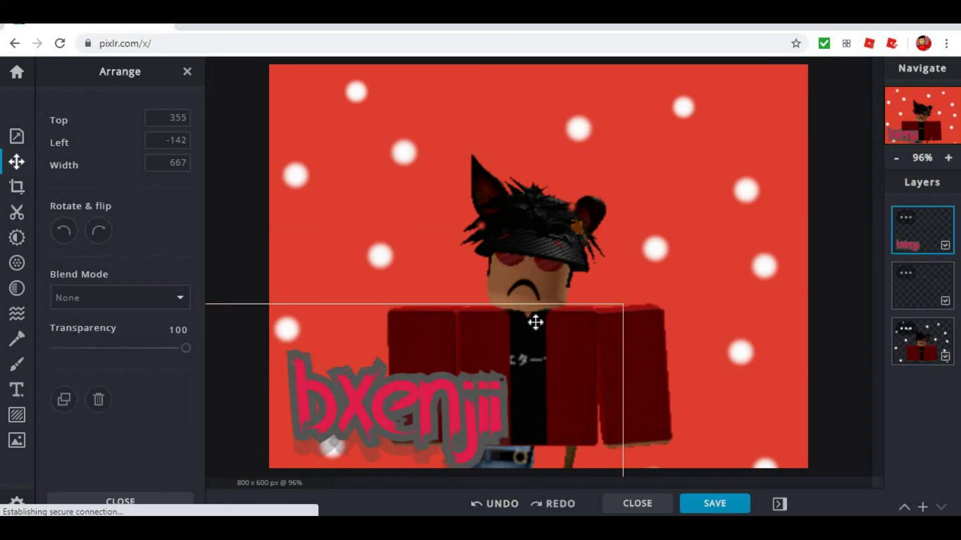
left_click_drag(535, 323, 535, 304)
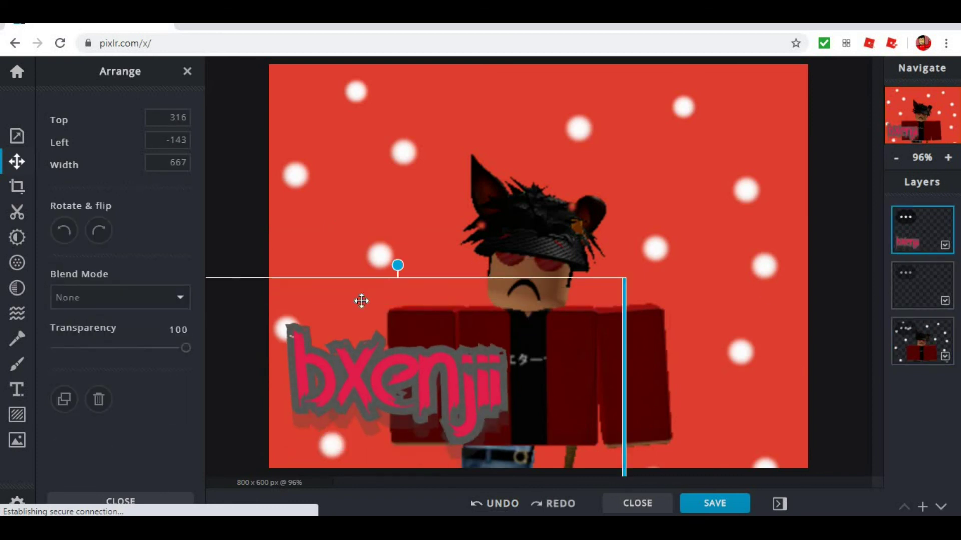
left_click(503, 505)
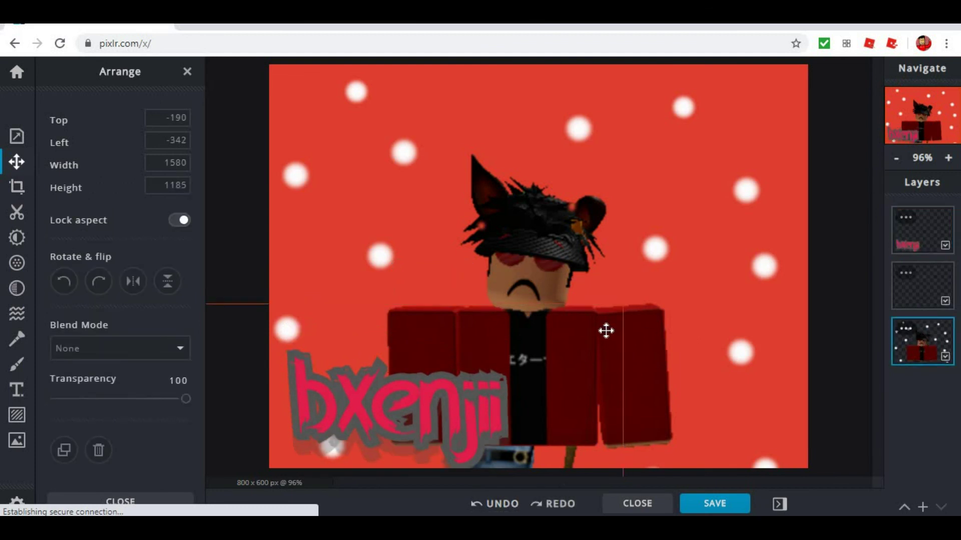
Step: Enlarge the avatar layer to 1846 × 1385 and reposition it to fill the frame
mouse_move(648, 311)
left_mouse_down()
mouse_move(649, 245)
mouse_move(575, 189)
mouse_move(508, 172)
mouse_move(530, 115)
left_mouse_up()
left_click_drag(553, 258, 460, 193)
left_click_drag(792, 359, 648, 291)
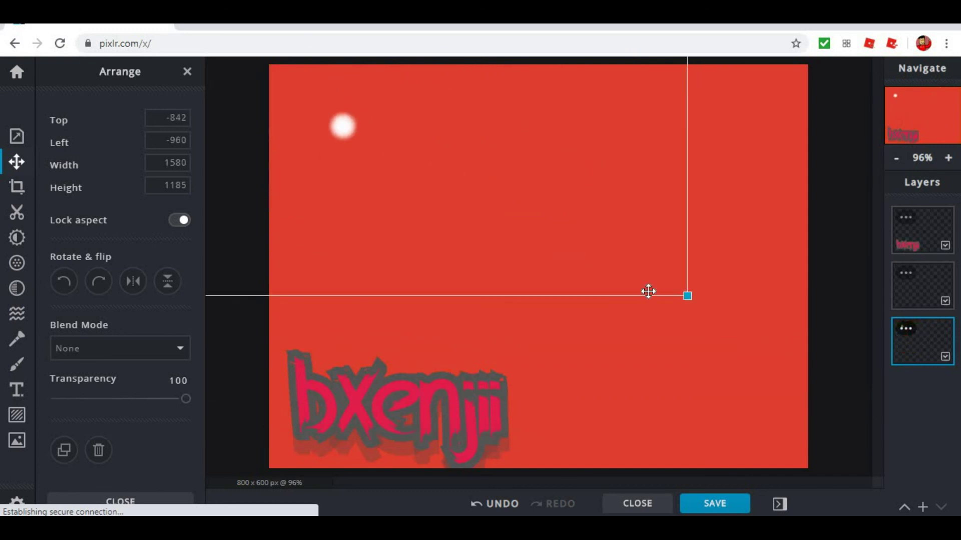
mouse_move(743, 379)
left_mouse_down()
mouse_move(800, 381)
mouse_move(569, 253)
left_mouse_up()
mouse_move(734, 335)
left_mouse_down()
mouse_move(643, 280)
mouse_move(737, 351)
left_mouse_up()
left_click_drag(448, 191, 621, 293)
mouse_move(470, 156)
left_mouse_down()
mouse_move(600, 279)
mouse_move(731, 468)
mouse_move(729, 485)
mouse_move(706, 403)
left_mouse_up()
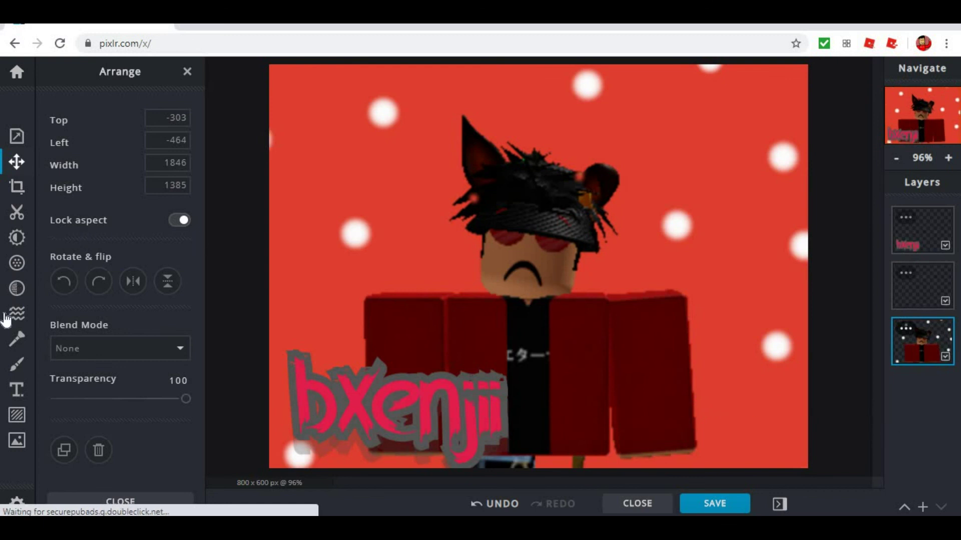
Step: Paint nine soft white dots around the avatar's face, head, shoulder and lower right
left_click(17, 364)
left_click(302, 284)
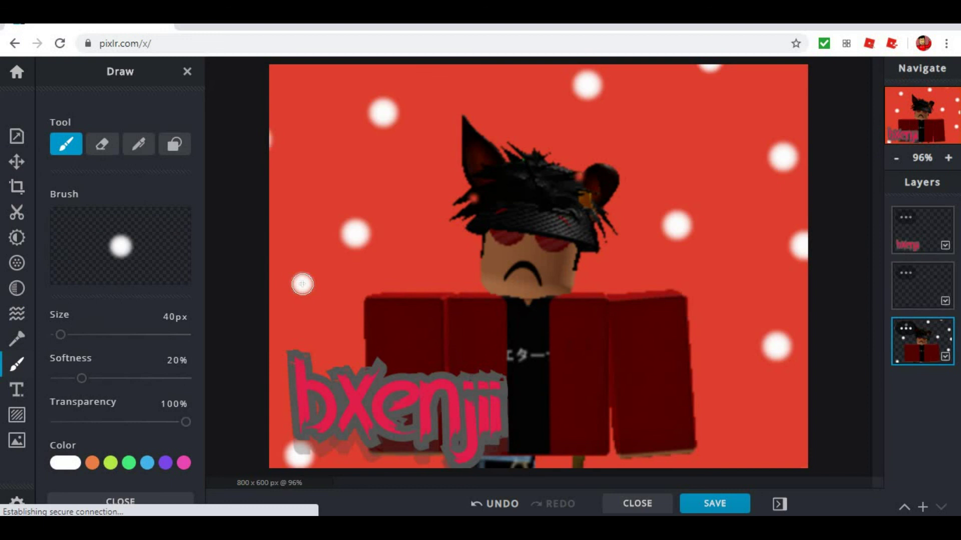
left_click(321, 116)
left_click(770, 432)
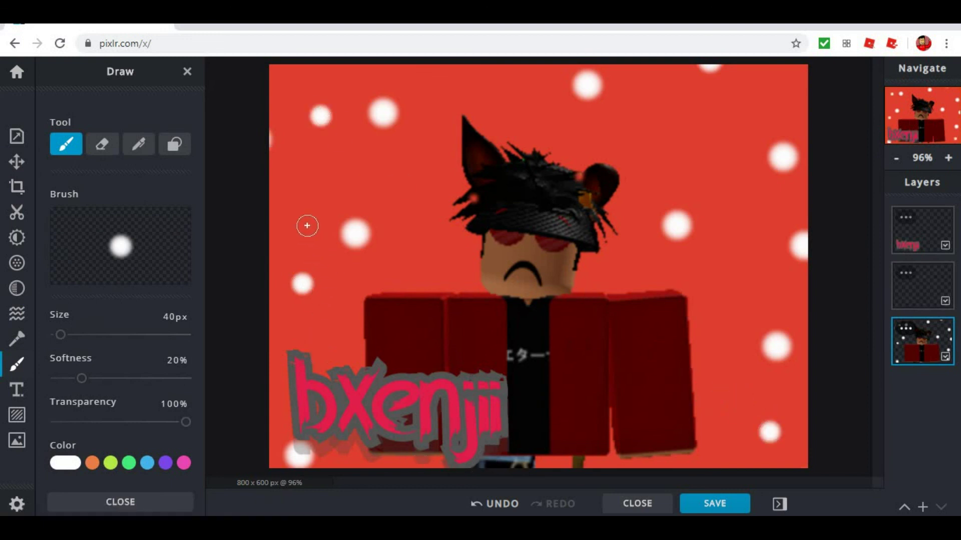
left_click(453, 247)
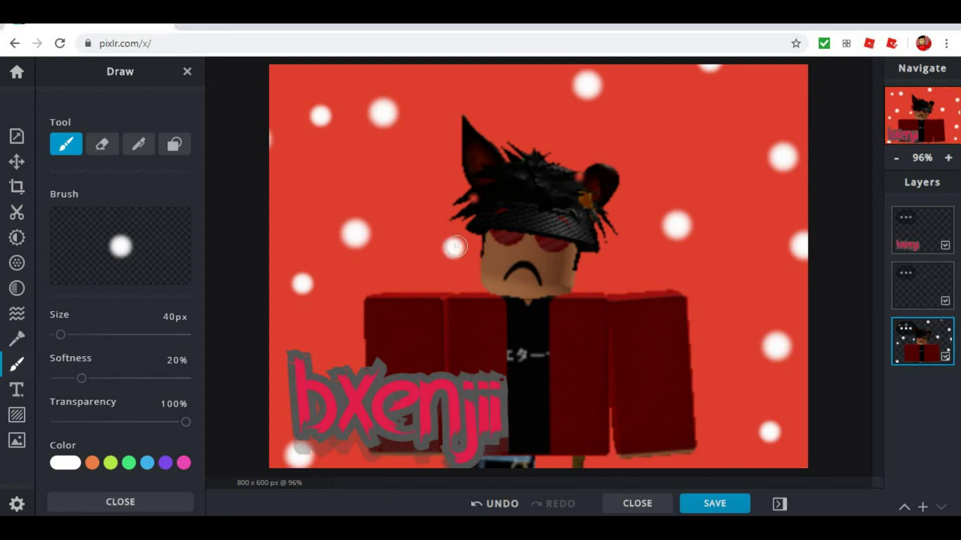
left_click(519, 102)
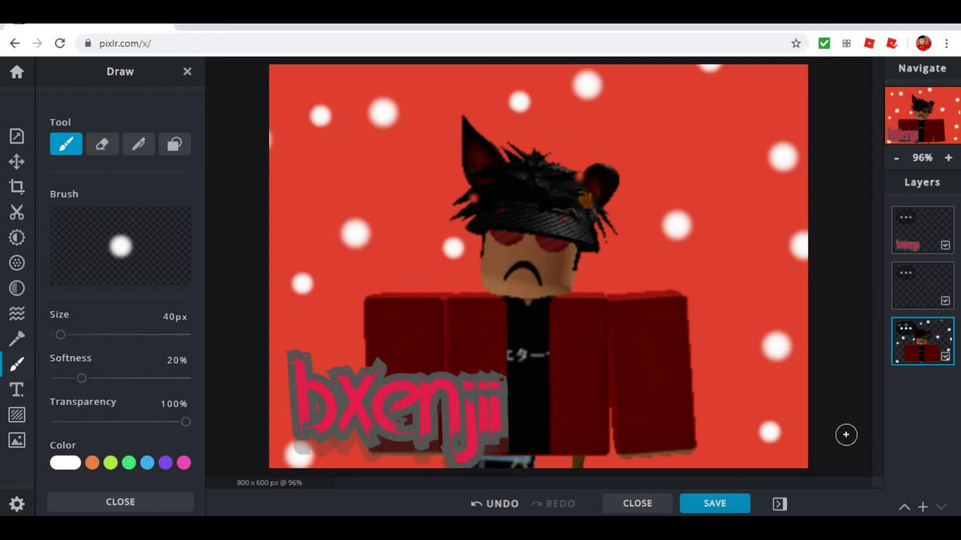
left_click(721, 266)
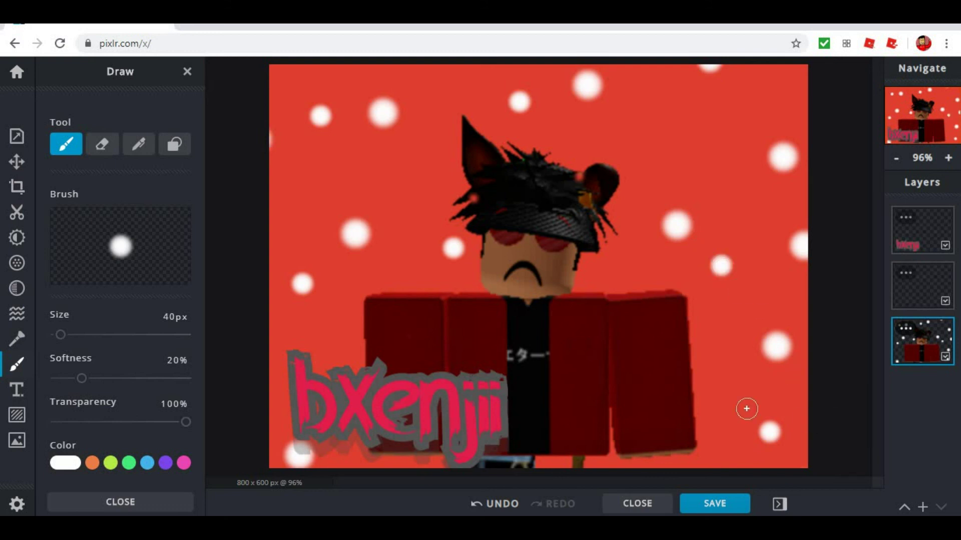
left_click(669, 145)
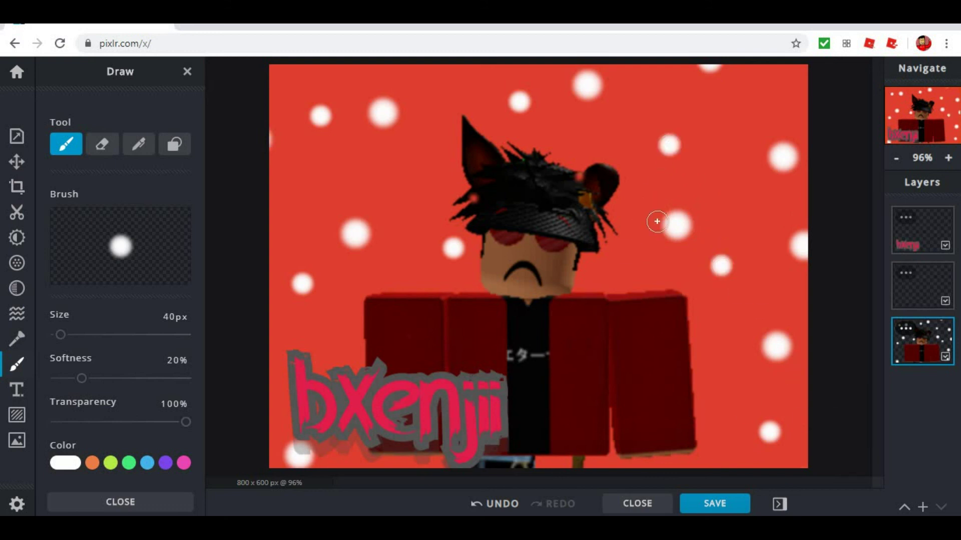
left_click(604, 268)
left_click(324, 325)
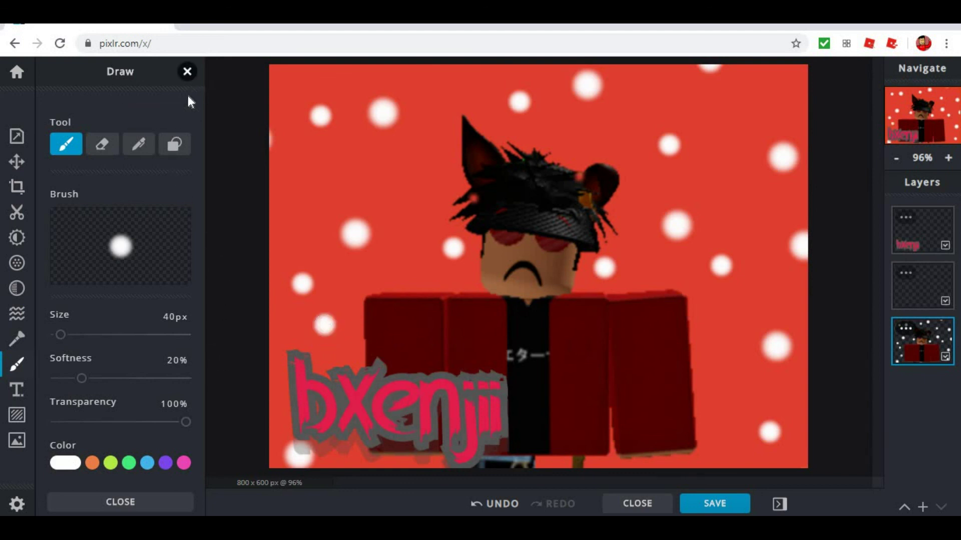
left_click(186, 72)
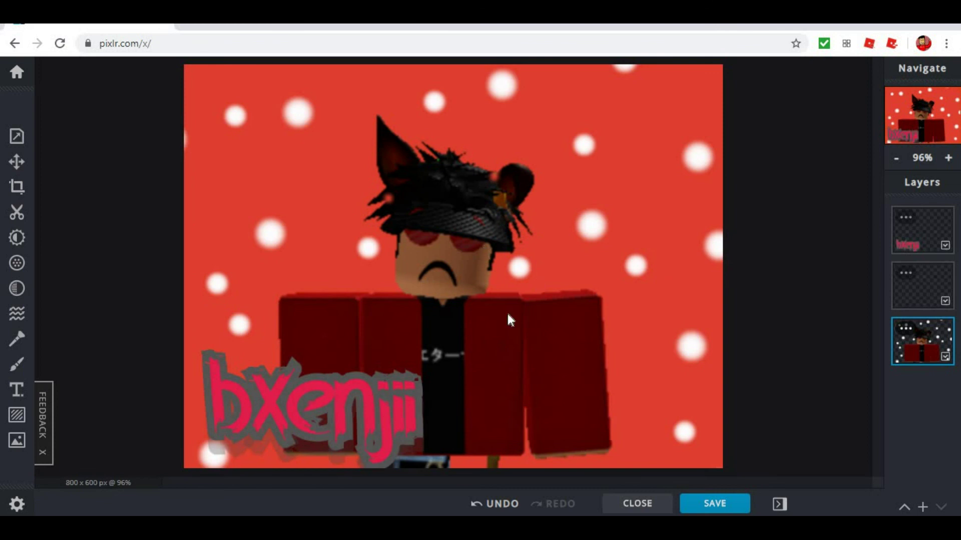
Step: Download the 800 × 600 image as GFX.jpg at 100% JPG quality
left_click(735, 509)
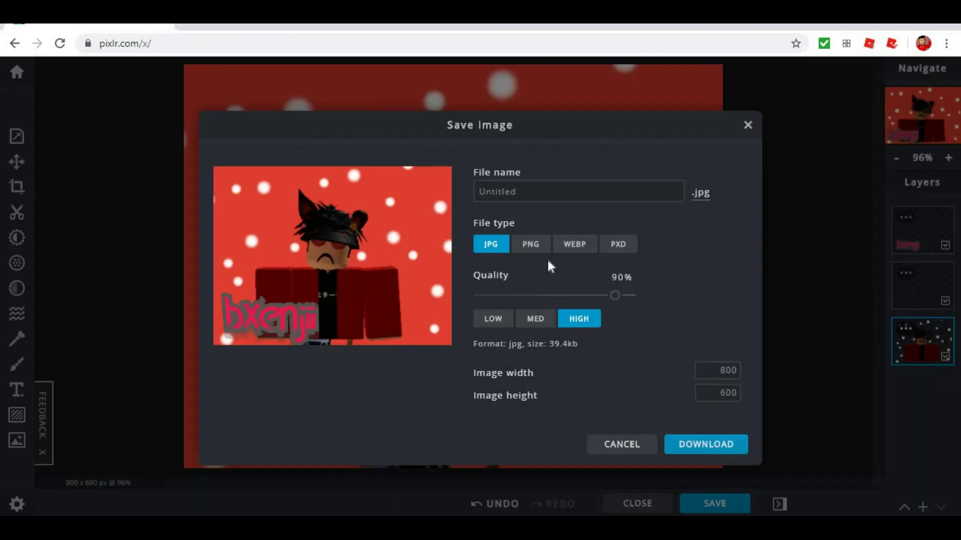
left_click_drag(616, 295, 652, 310)
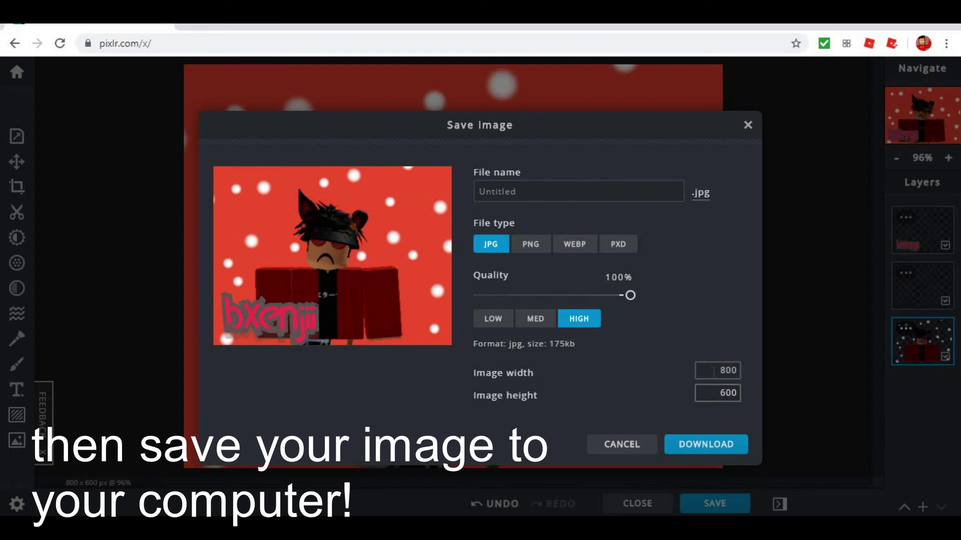
left_click(555, 192)
key("ctrl+a")
key("BackSpace")
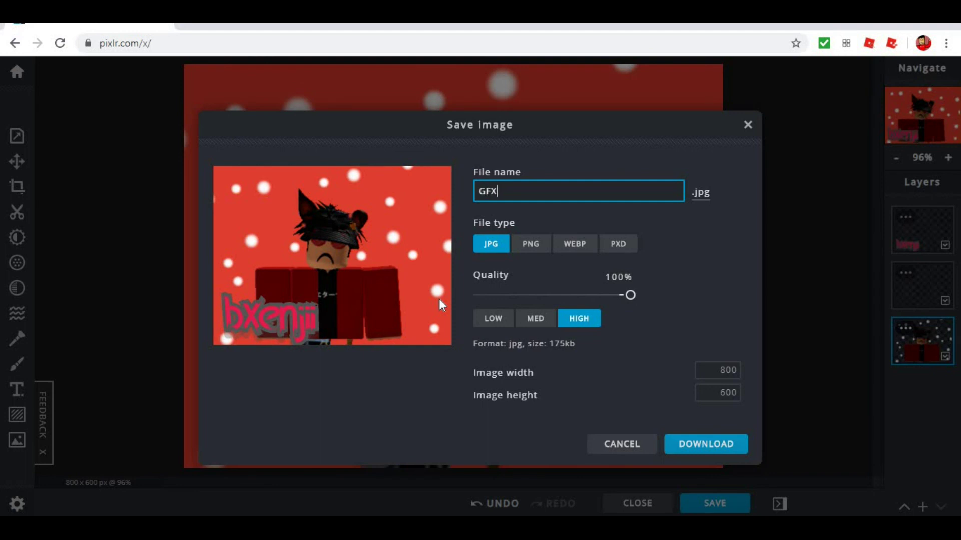
left_click(694, 202)
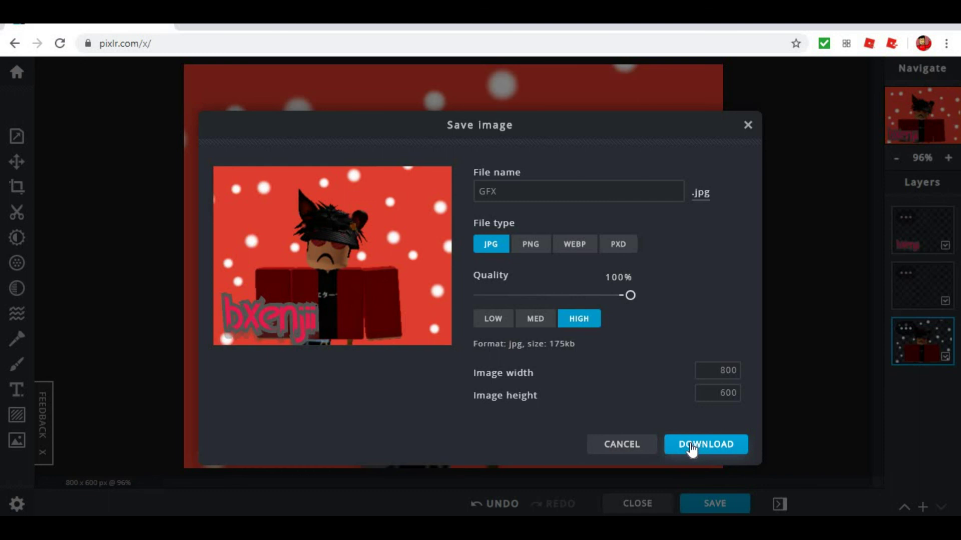
left_click(692, 447)
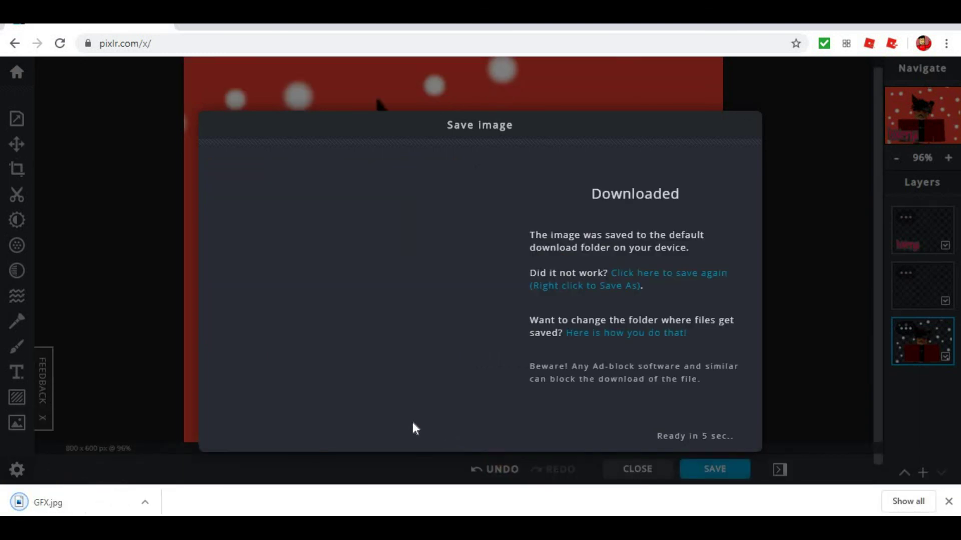